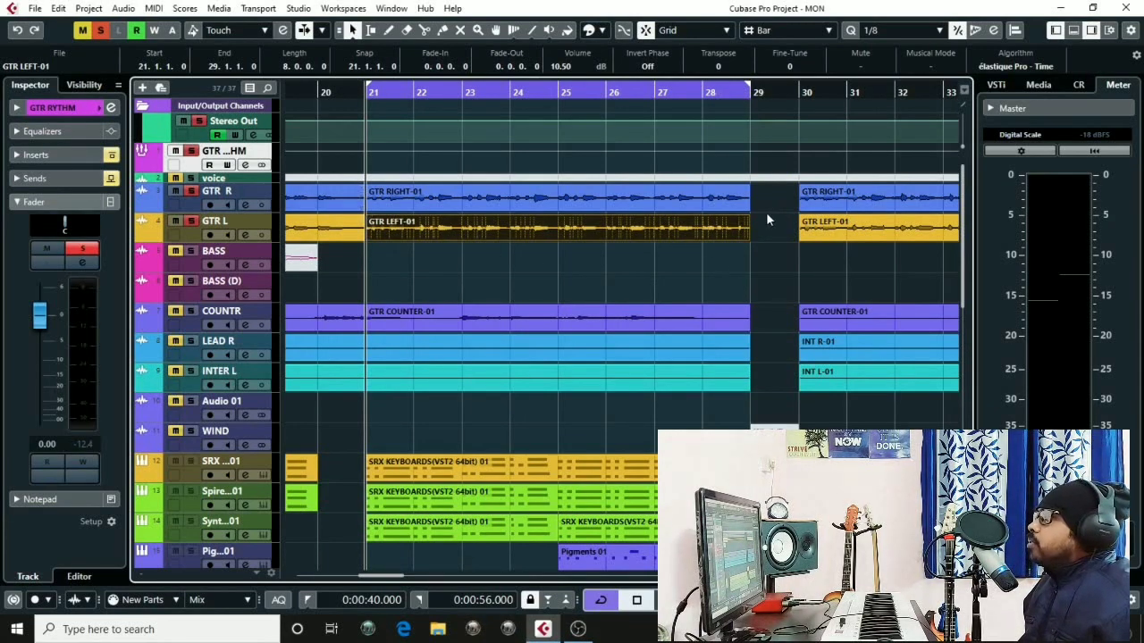
Inspect the GTR R and GTR L guitar tracks and their events within the GTR RYTHM folder
{"action": "left_click", "coordinate": [259, 198]}
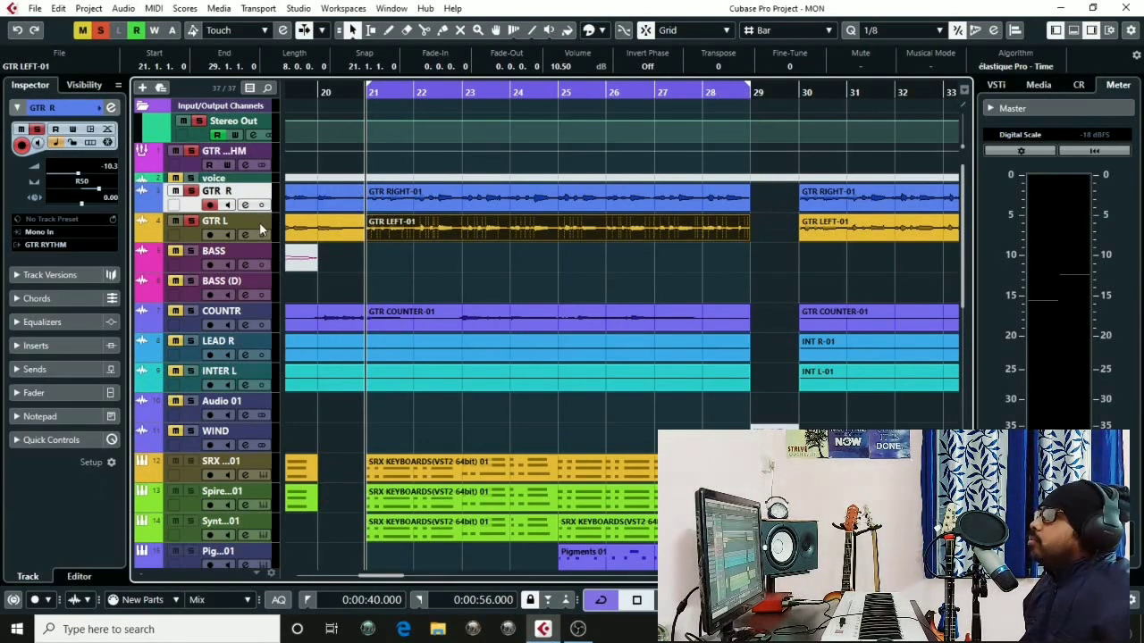
{"action": "left_click", "coordinate": [265, 230]}
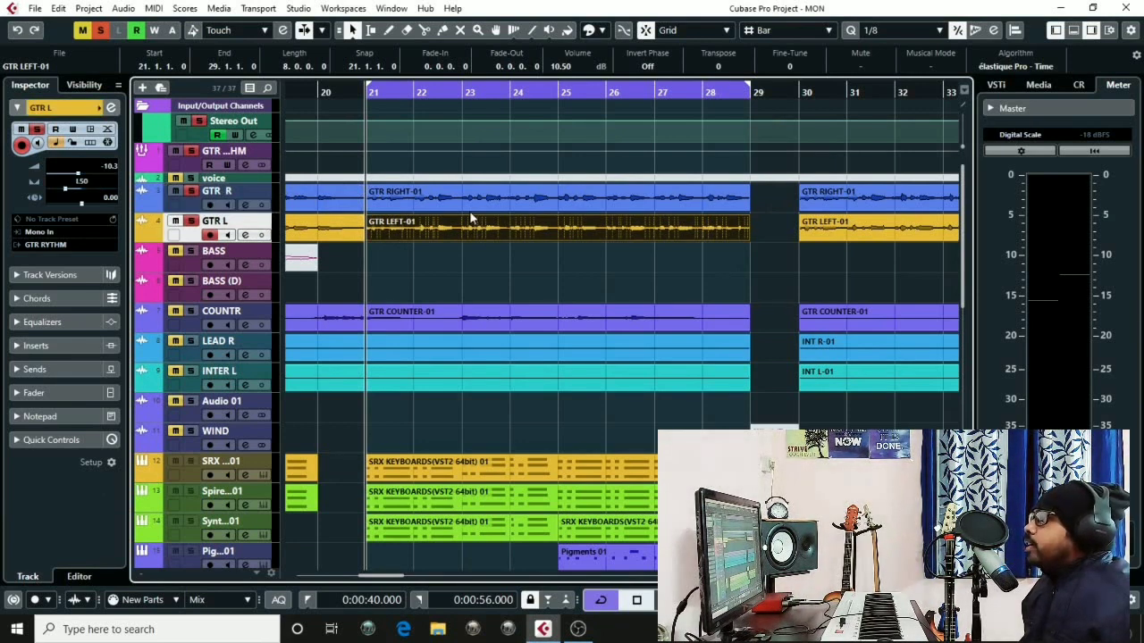
{"action": "left_click", "coordinate": [255, 202]}
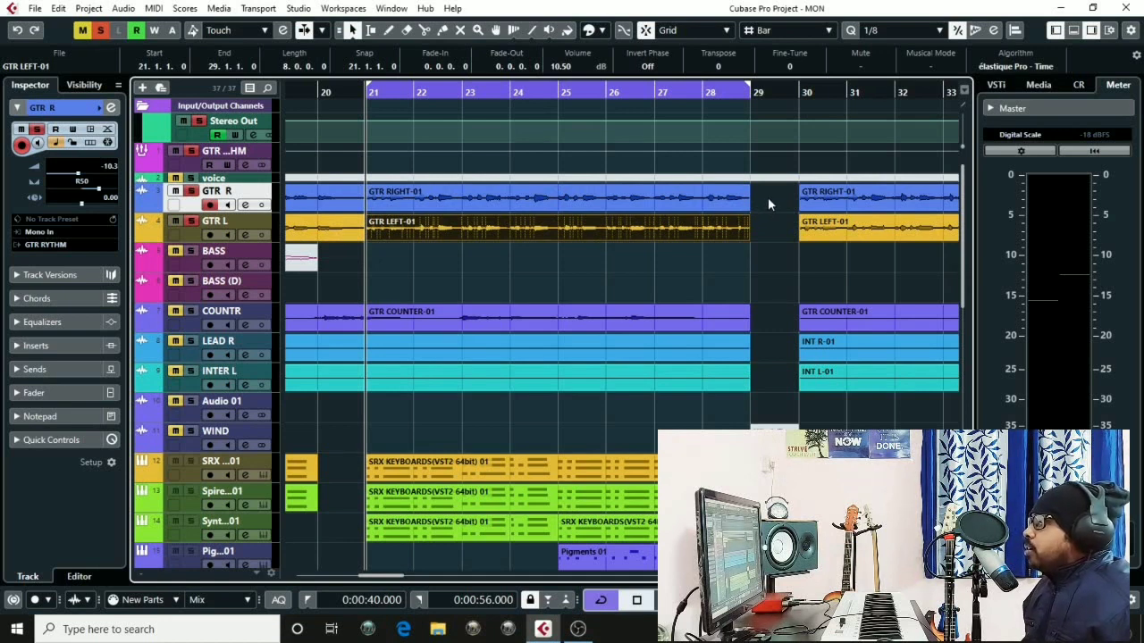
{"action": "left_click_drag", "start_coordinate": [769, 200], "coordinate": [545, 241]}
{"action": "left_click", "coordinate": [264, 159]}
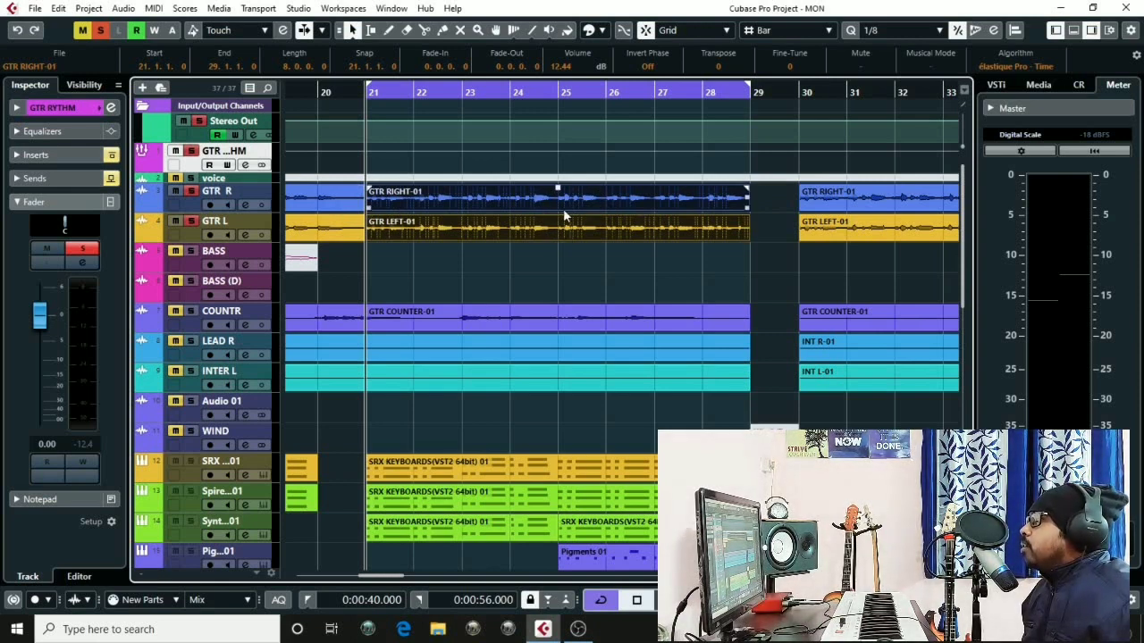
{"action": "left_click", "coordinate": [456, 229]}
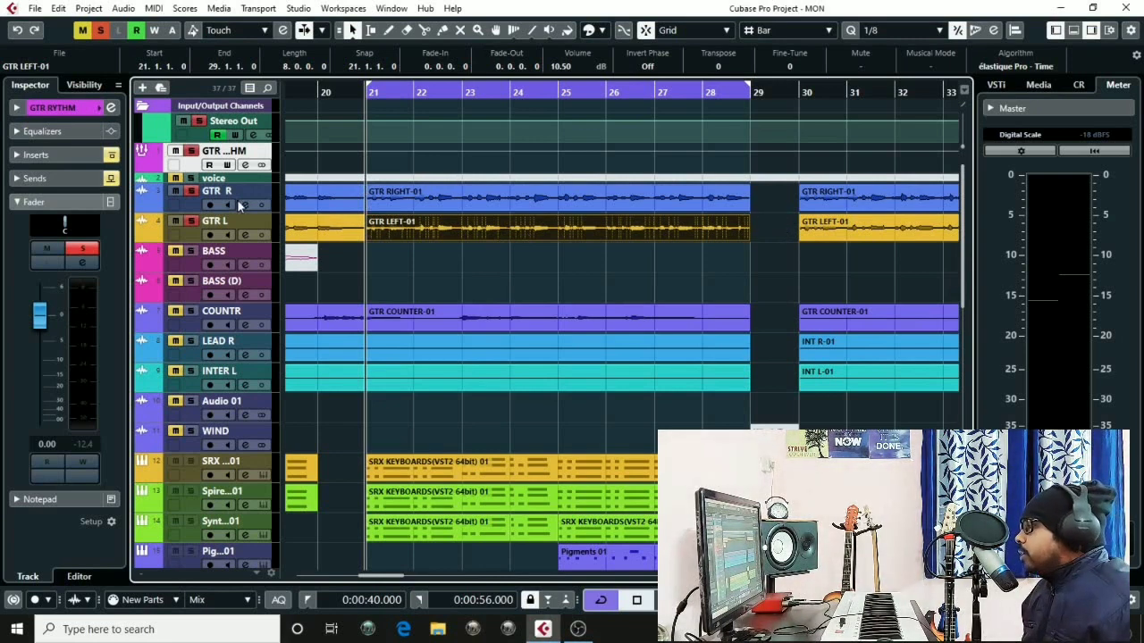
{"action": "left_click", "coordinate": [789, 230]}
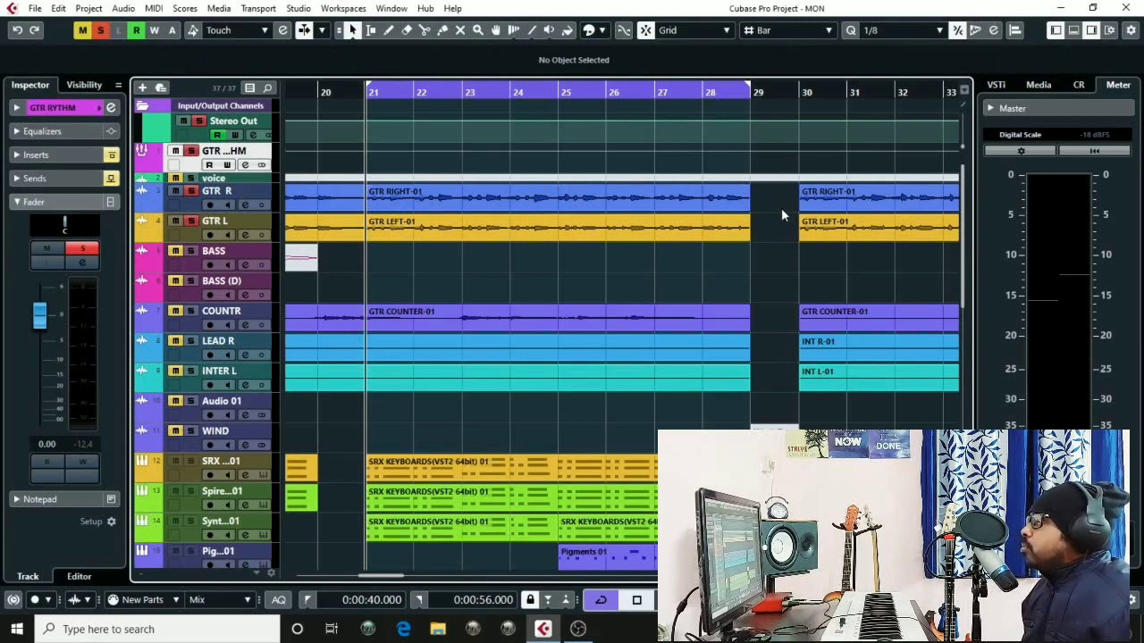
Open the channel settings of the GTR RYTHM group track while auditioning playback
{"action": "key", "text": "space"}
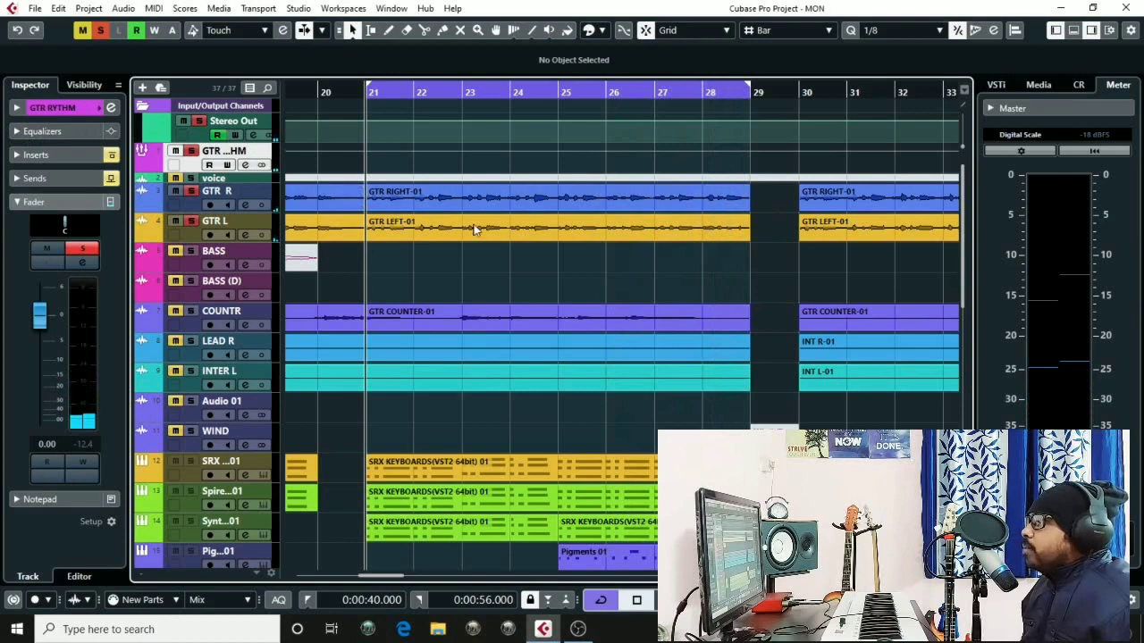
{"action": "key", "text": "e"}
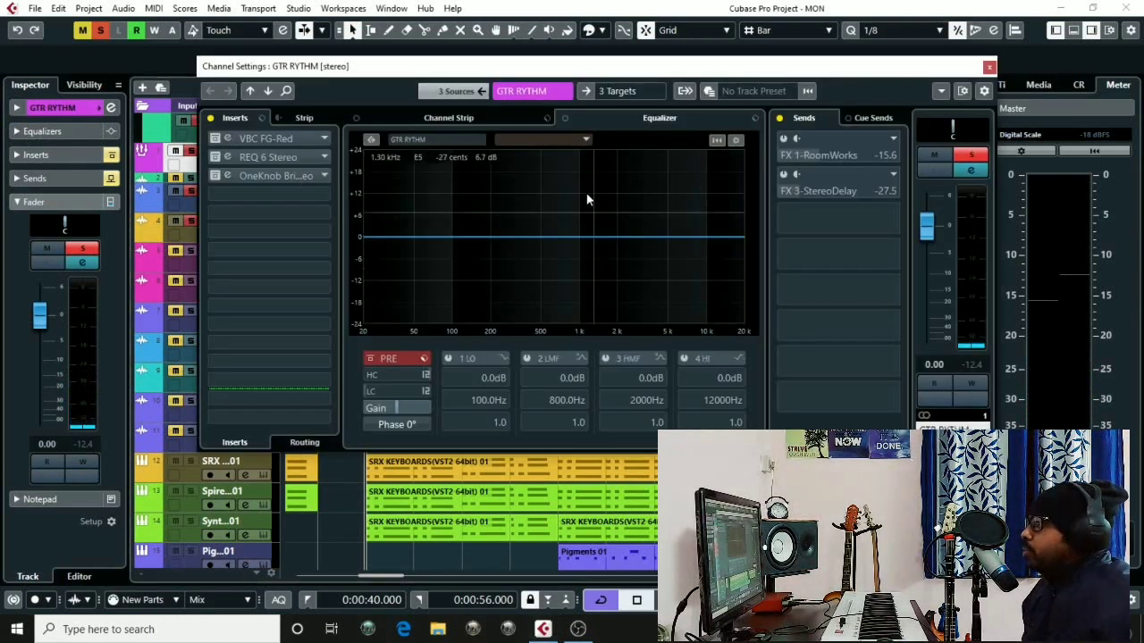
{"action": "left_click_drag", "start_coordinate": [548, 74], "coordinate": [561, 93]}
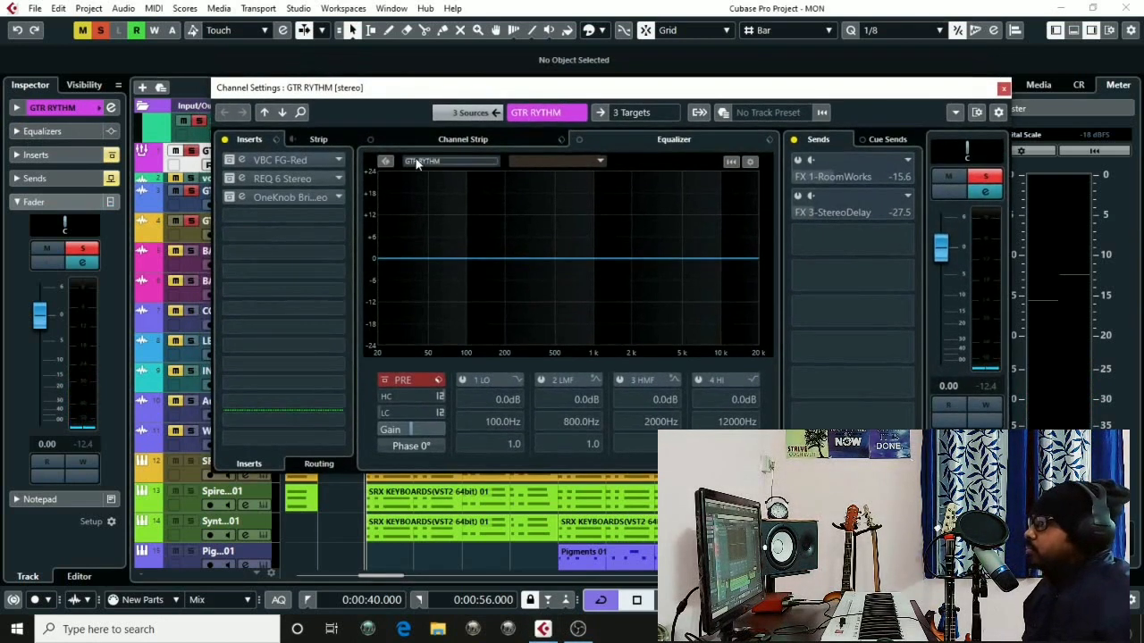
{"action": "key", "text": "space"}
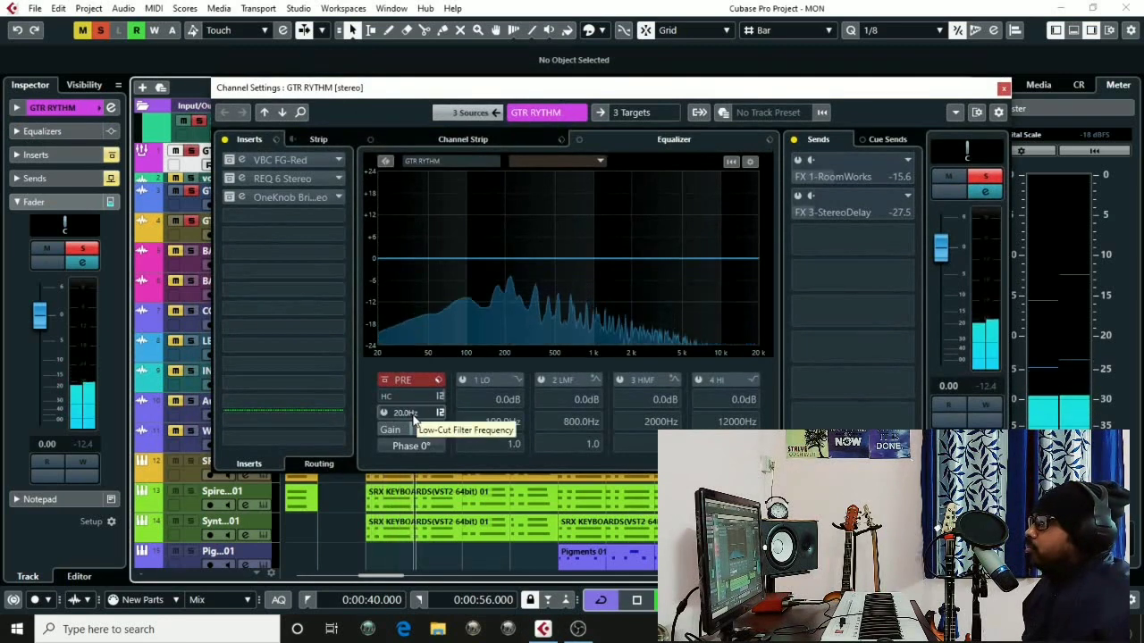
{"action": "key", "text": "space"}
Enable the low-cut filter at 80 Hz with a 36 dB/Oct slope on the group's equalizer
{"action": "left_click", "coordinate": [385, 413]}
{"action": "left_click_drag", "start_coordinate": [414, 412], "coordinate": [444, 422]}
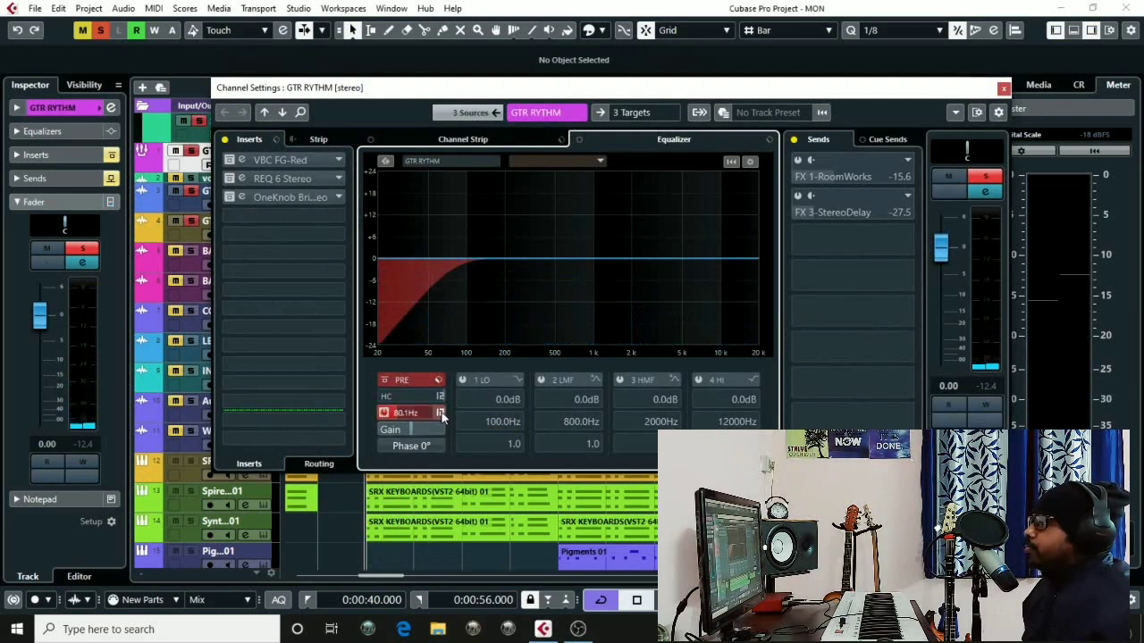
{"action": "left_click", "coordinate": [439, 413]}
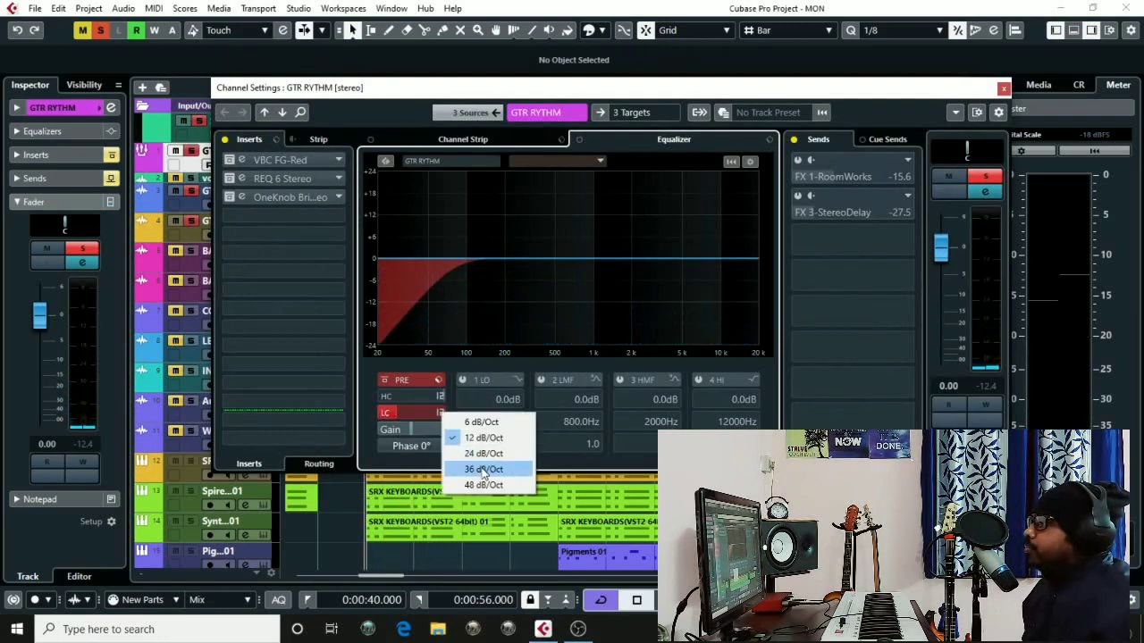
{"action": "left_click", "coordinate": [482, 469]}
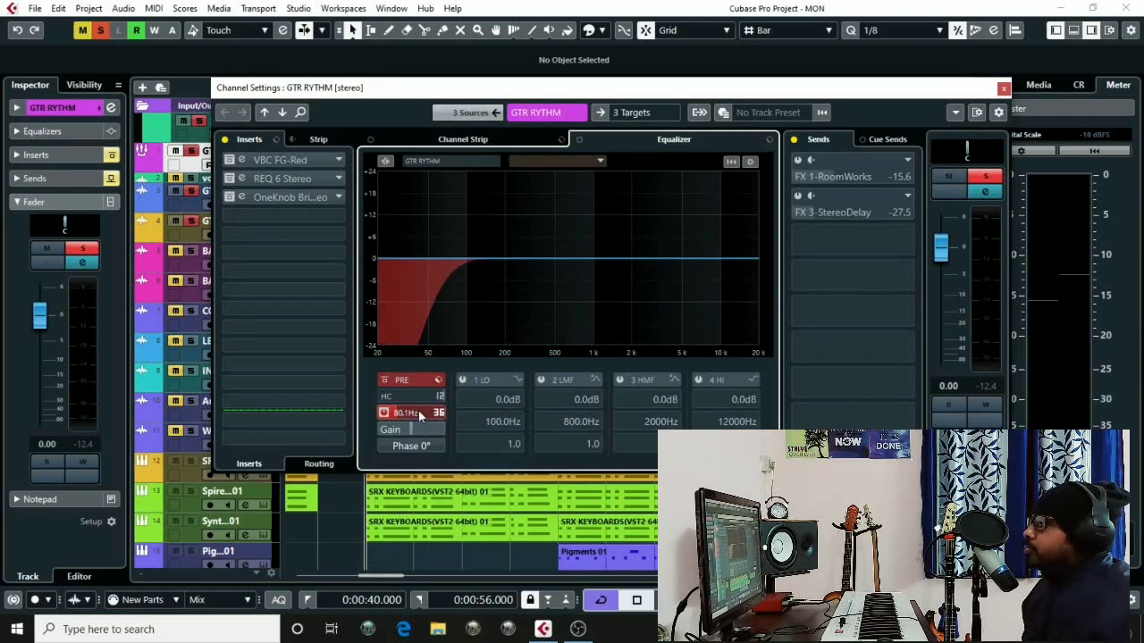
Play the guitars and toggle the equalizer bypass to compare the low-cut result
{"action": "key", "text": "space"}
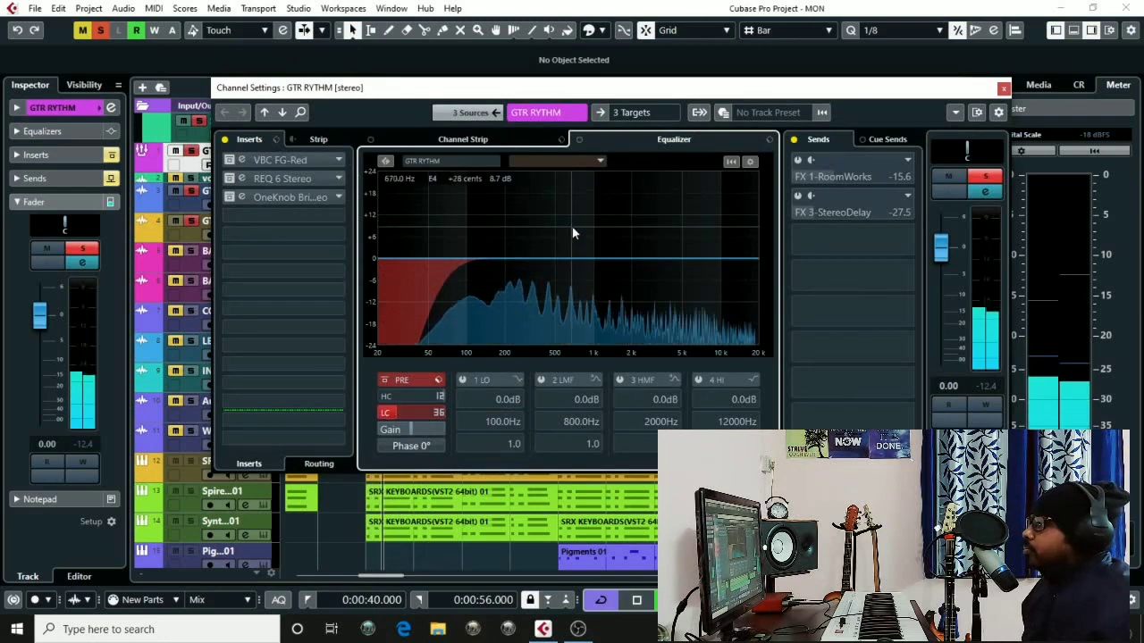
{"action": "left_click_drag", "start_coordinate": [487, 90], "coordinate": [496, 87]}
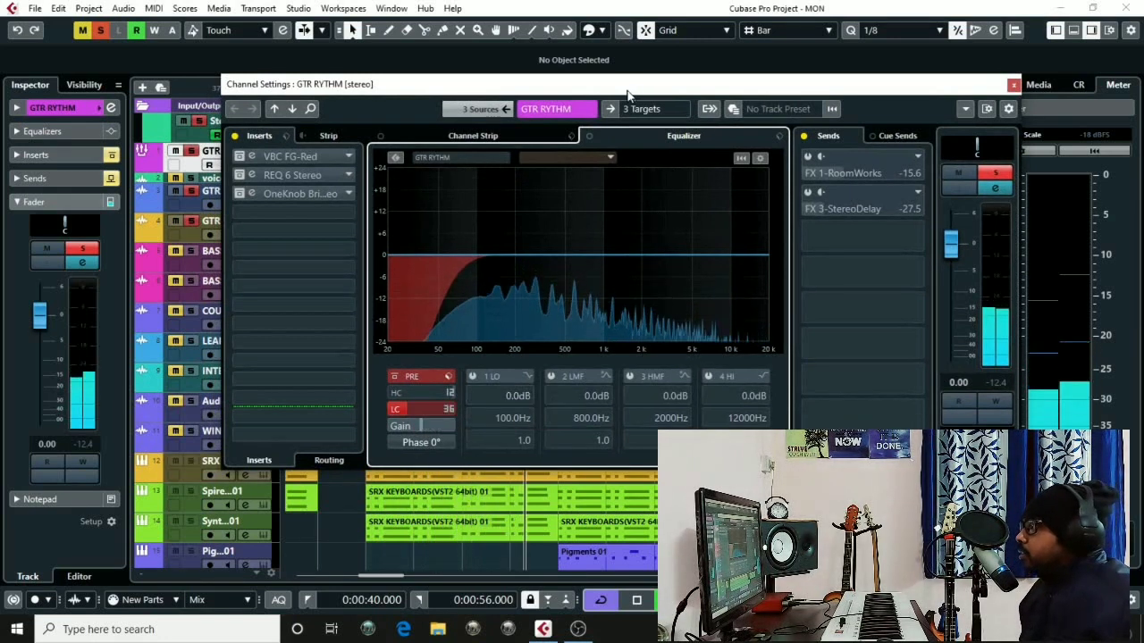
{"action": "left_click_drag", "start_coordinate": [623, 90], "coordinate": [626, 90]}
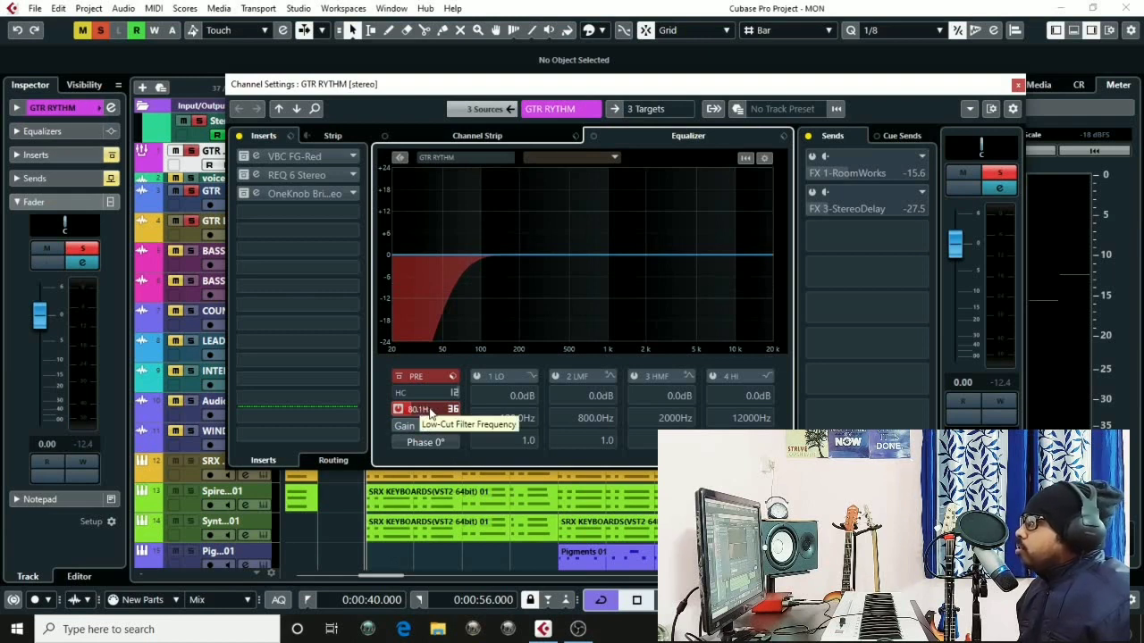
{"action": "key", "text": "space"}
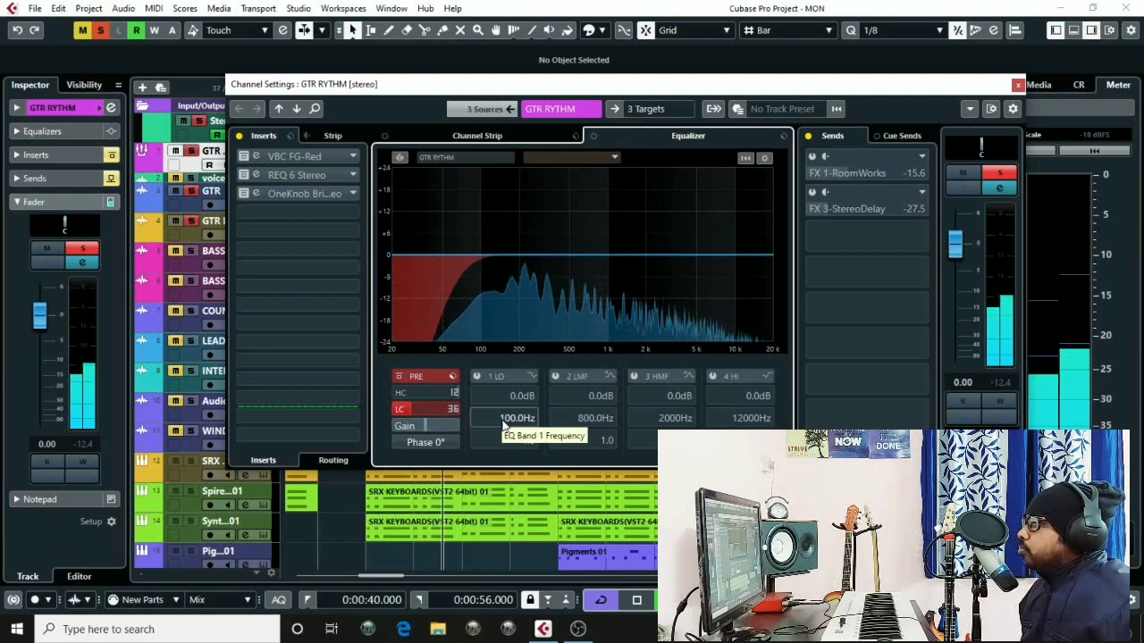
{"action": "left_click", "coordinate": [594, 136]}
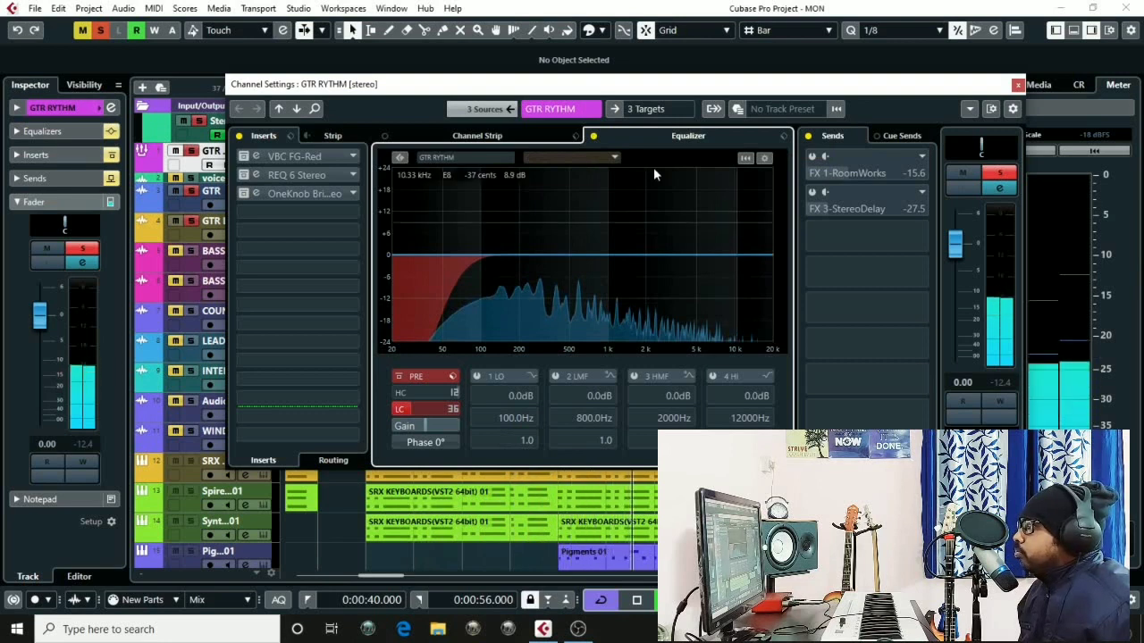
{"action": "left_click", "coordinate": [594, 139]}
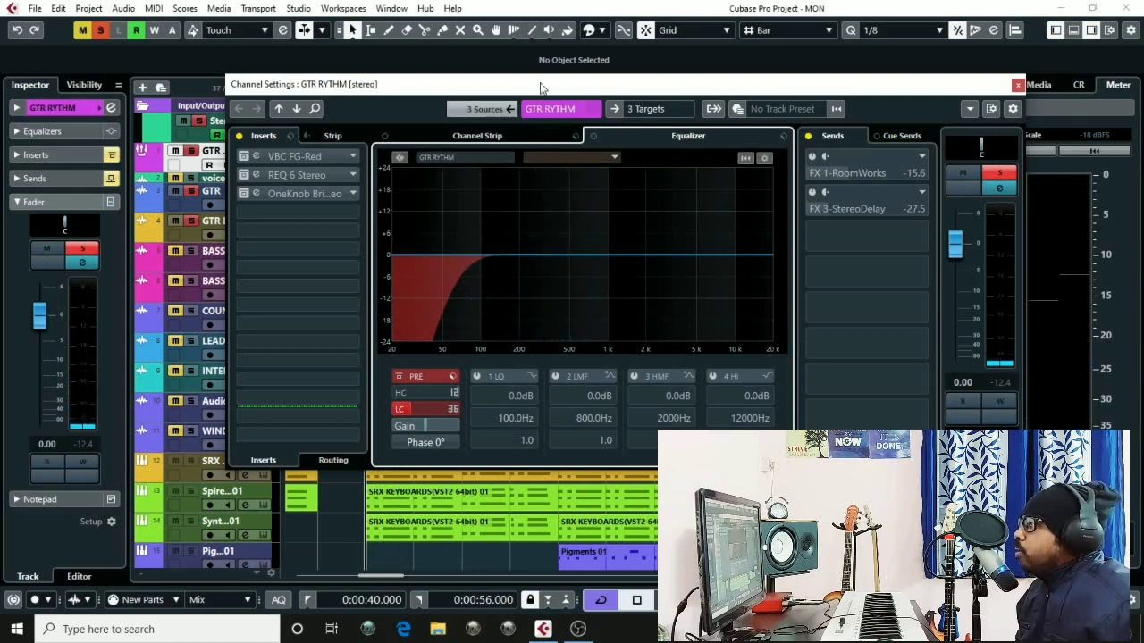
Open the VBC FG-Red compressor insert's plugin editor
{"action": "left_click_drag", "start_coordinate": [534, 88], "coordinate": [543, 92]}
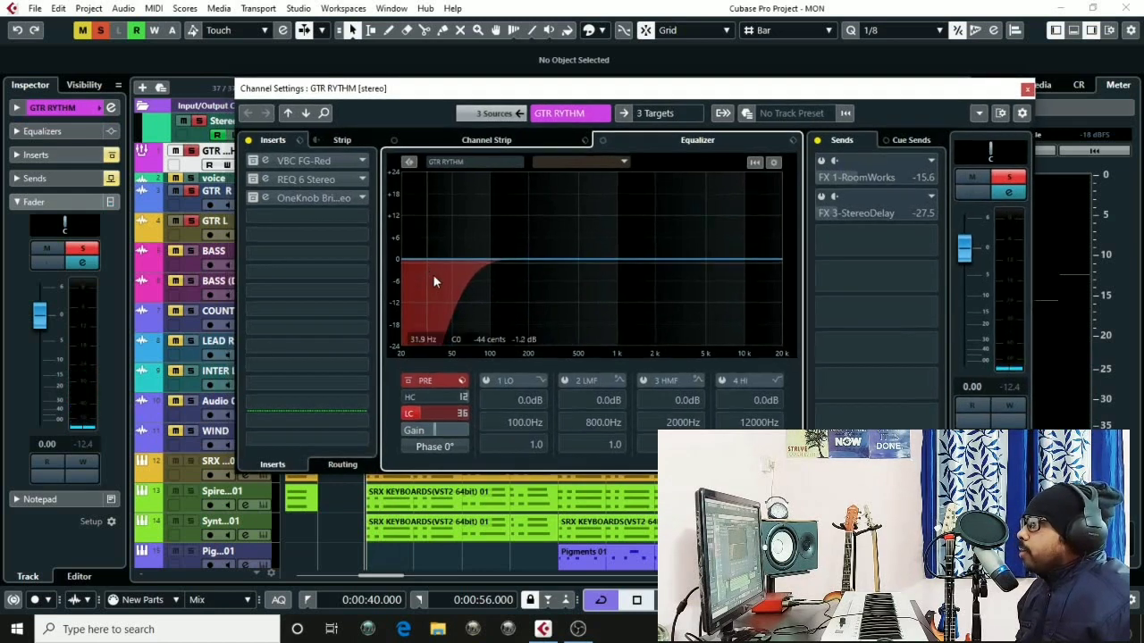
{"action": "left_click", "coordinate": [254, 161]}
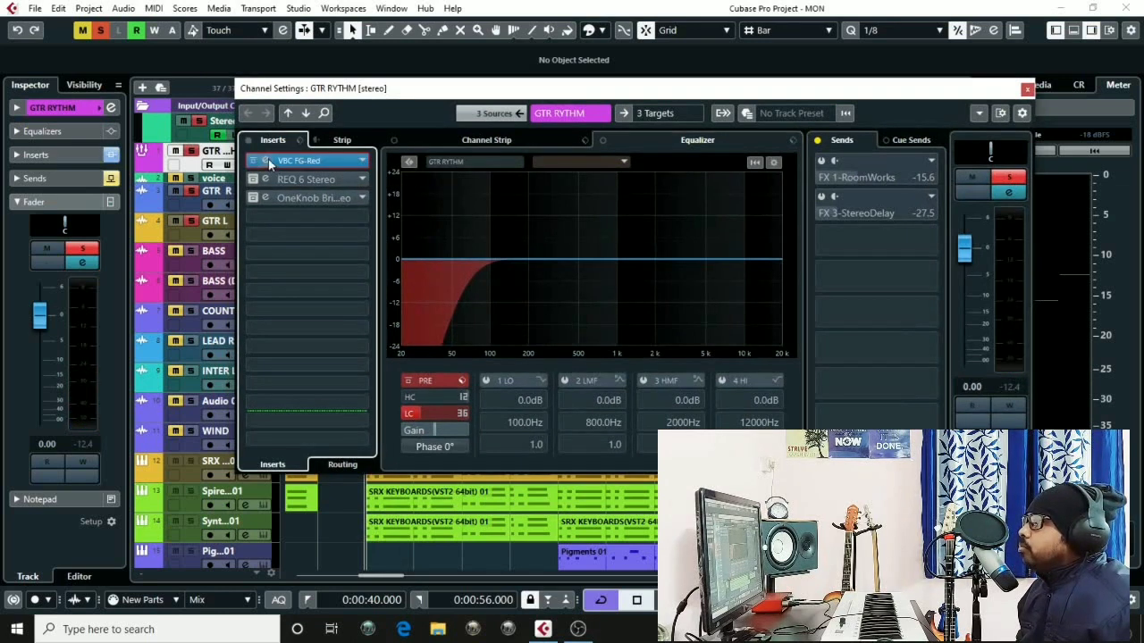
{"action": "left_click", "coordinate": [268, 159]}
{"action": "left_click_drag", "start_coordinate": [628, 157], "coordinate": [652, 188]}
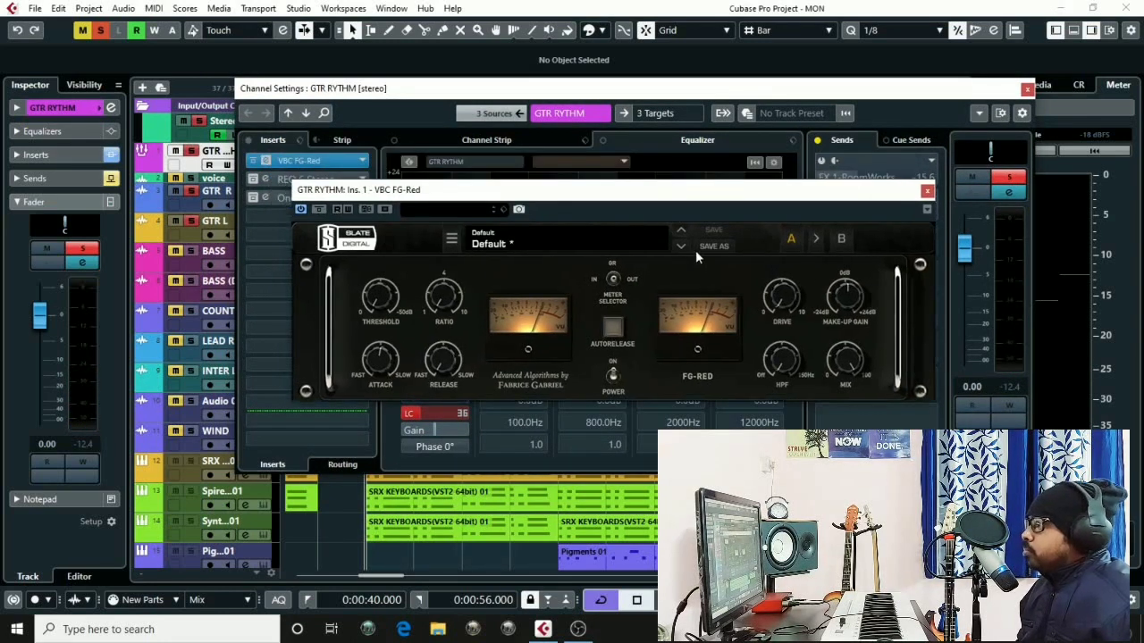
Set the compressor ratio to 3.5 while auditioning playback
{"action": "key", "text": "space"}
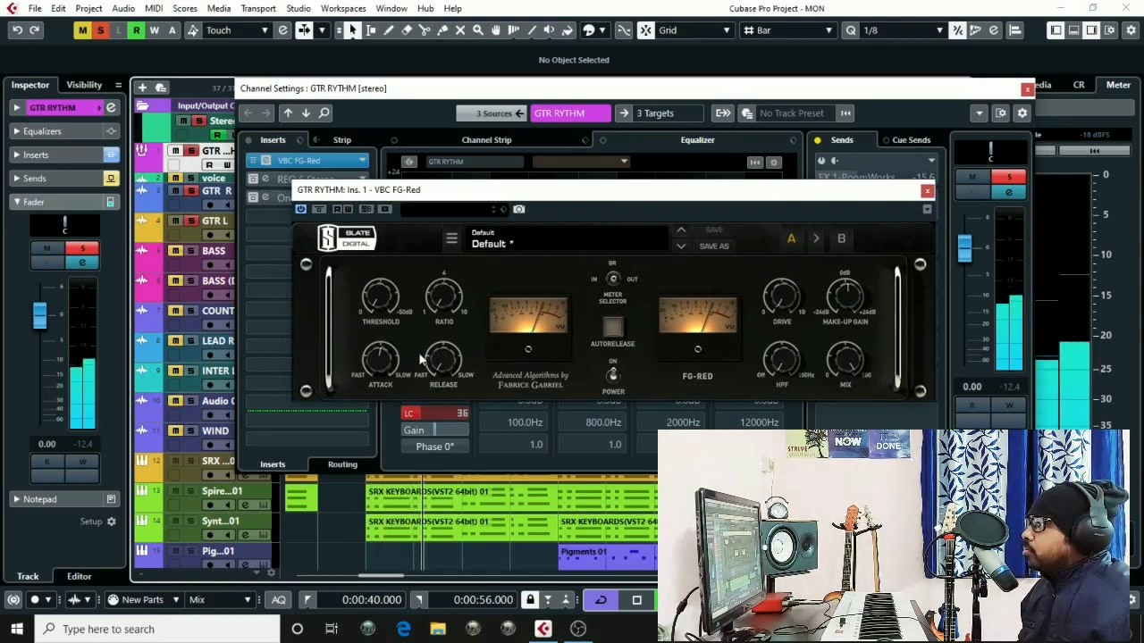
{"action": "key", "text": "space"}
{"action": "mouse_move", "coordinate": [443, 297]}
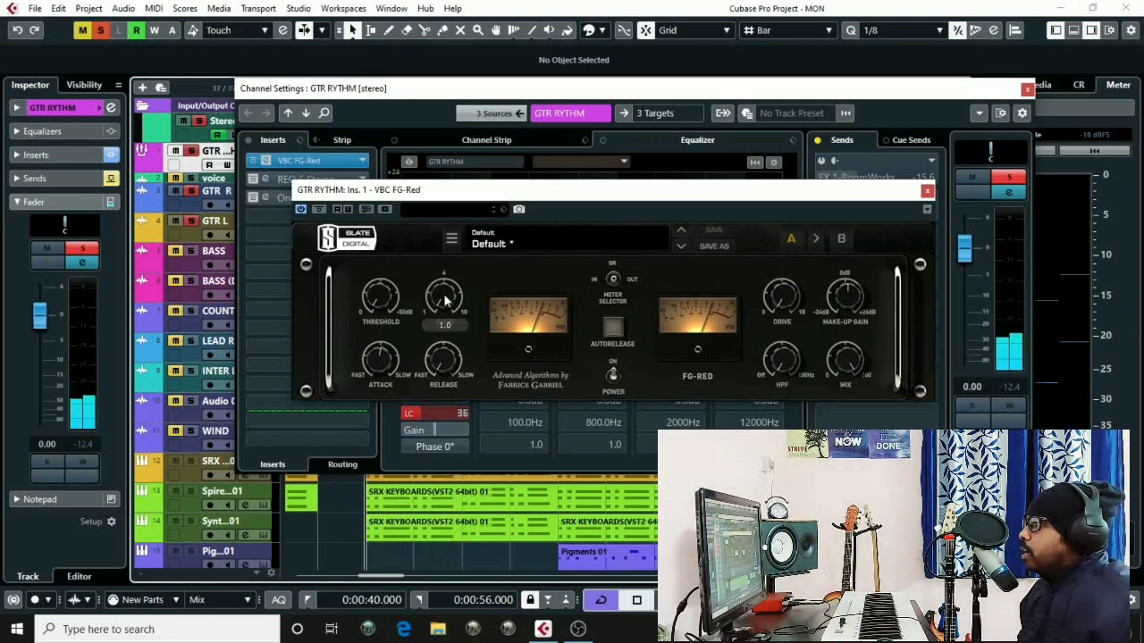
{"action": "left_click_drag", "start_coordinate": [437, 253], "coordinate": [436, 235]}
{"action": "mouse_move", "coordinate": [446, 310]}
{"action": "left_mouse_down"}
{"action": "mouse_move", "coordinate": [441, 274]}
{"action": "mouse_move", "coordinate": [445, 293]}
{"action": "left_mouse_up"}
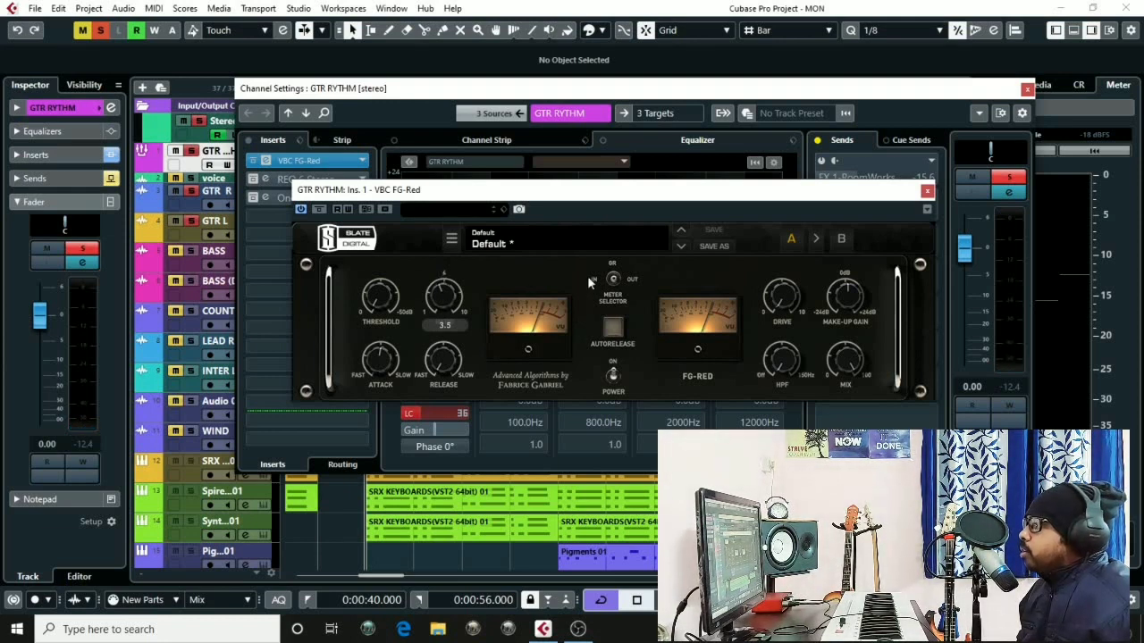
{"action": "key", "text": "space"}
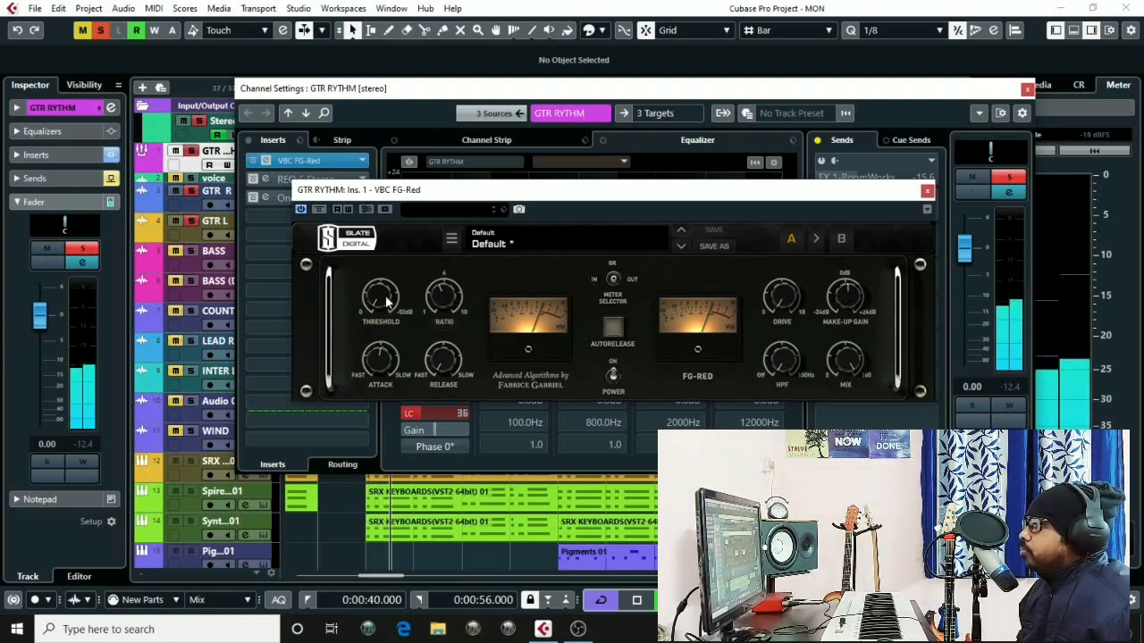
Lower the compressor threshold to about -25 dB and adjust the release to about 7
{"action": "left_click_drag", "start_coordinate": [385, 305], "coordinate": [344, 152]}
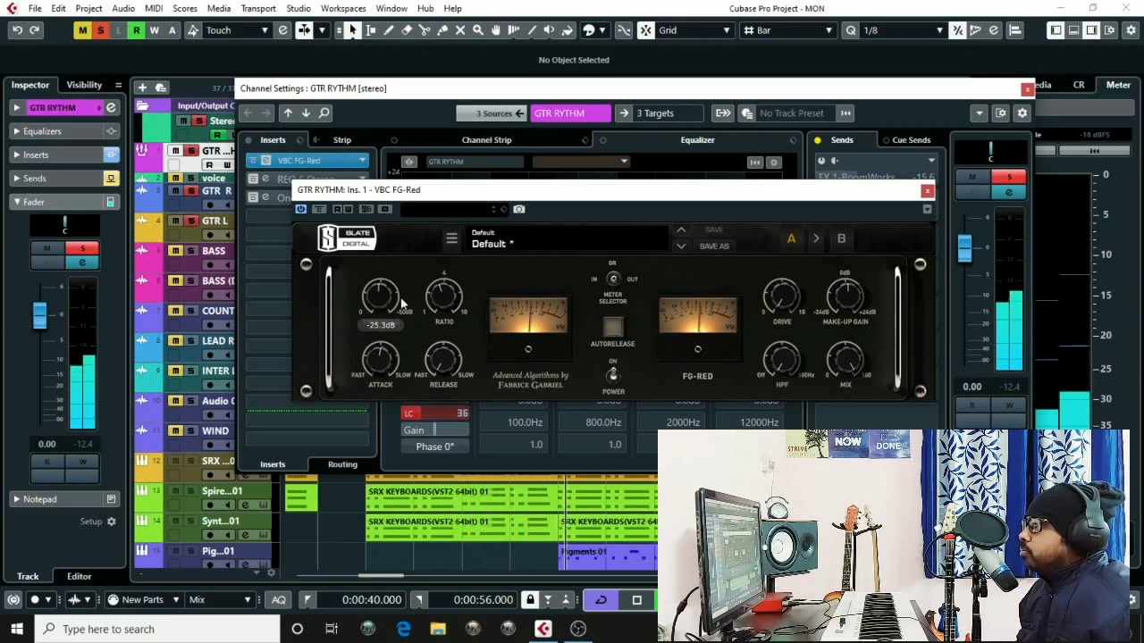
{"action": "left_click_drag", "start_coordinate": [401, 304], "coordinate": [377, 300]}
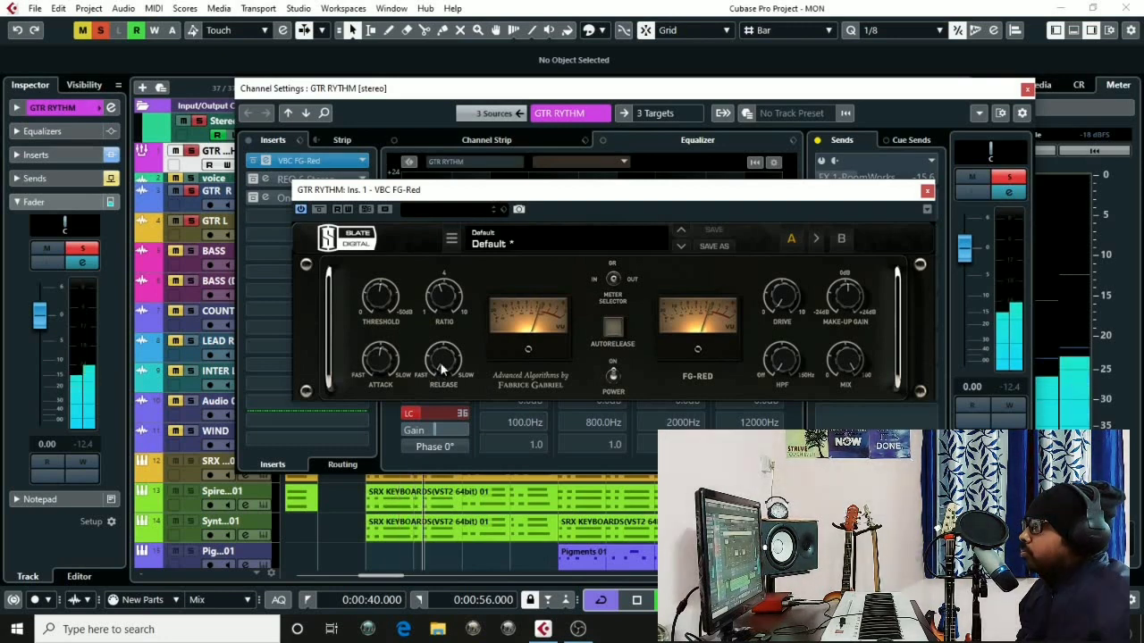
{"action": "left_click_drag", "start_coordinate": [441, 365], "coordinate": [423, 265]}
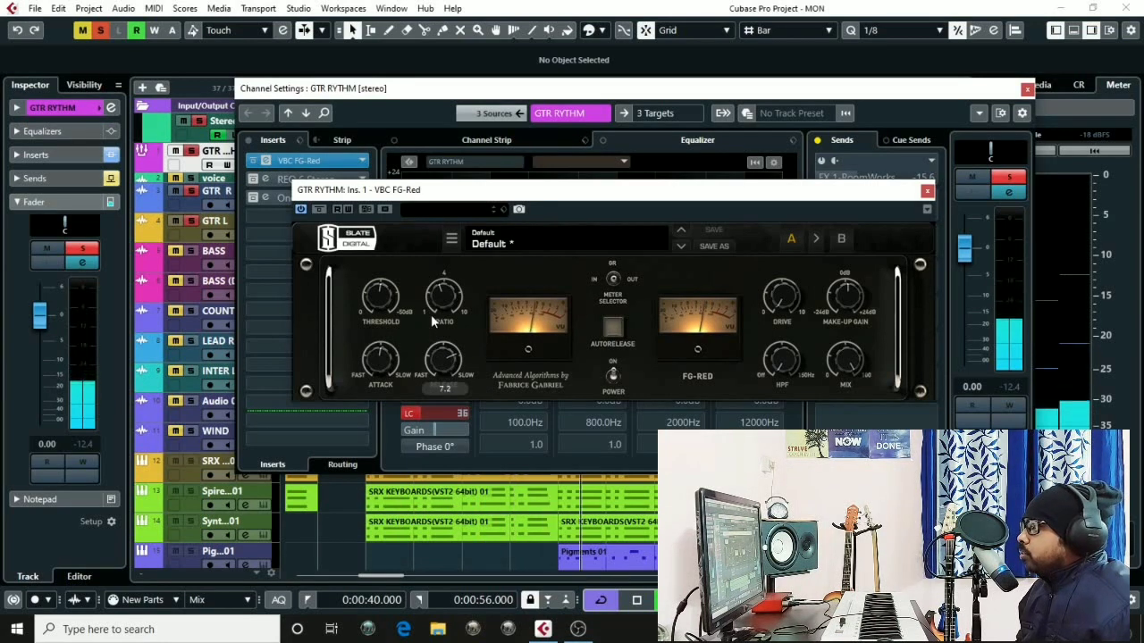
{"action": "left_click_drag", "start_coordinate": [441, 363], "coordinate": [441, 357]}
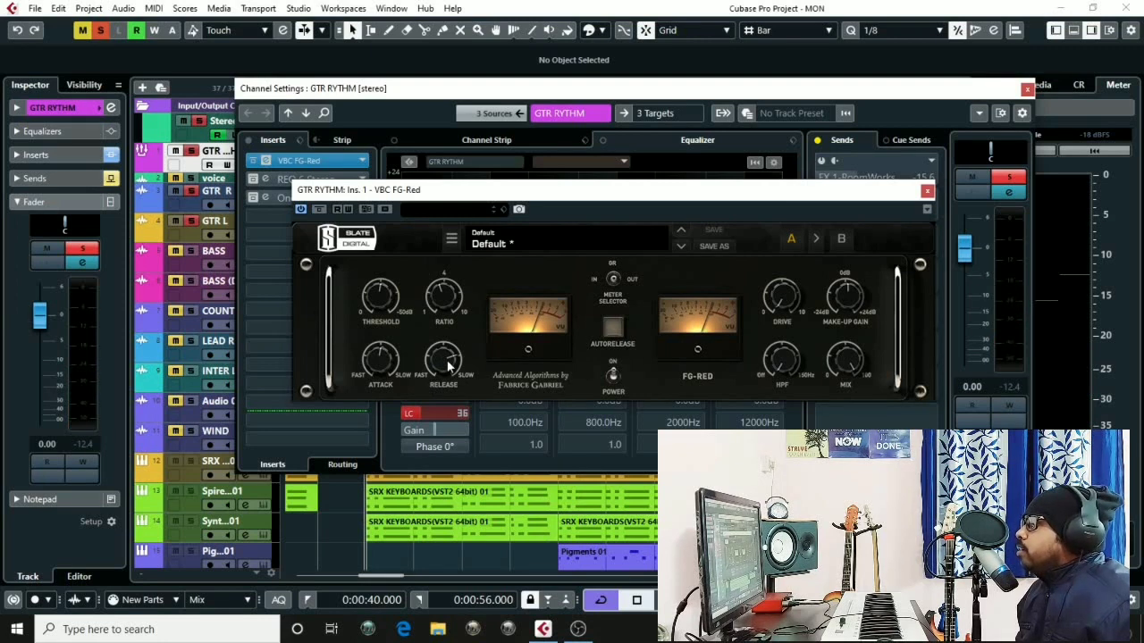
{"action": "left_click_drag", "start_coordinate": [445, 356], "coordinate": [440, 371]}
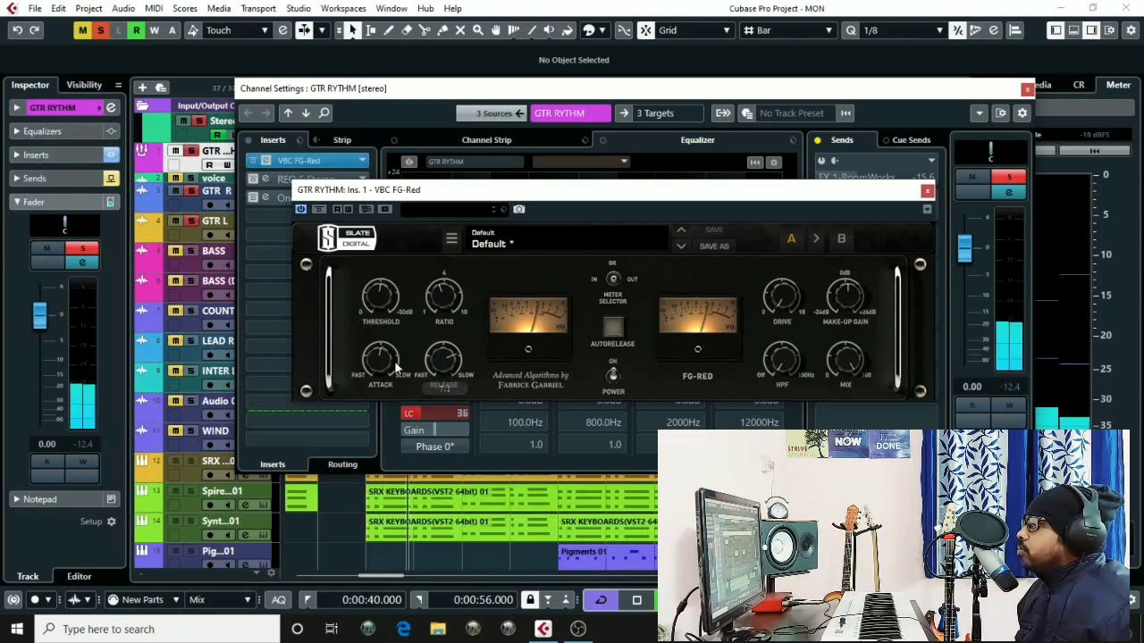
Adjust the compressor attack and release knobs, then close the plugin window
{"action": "mouse_move", "coordinate": [387, 363]}
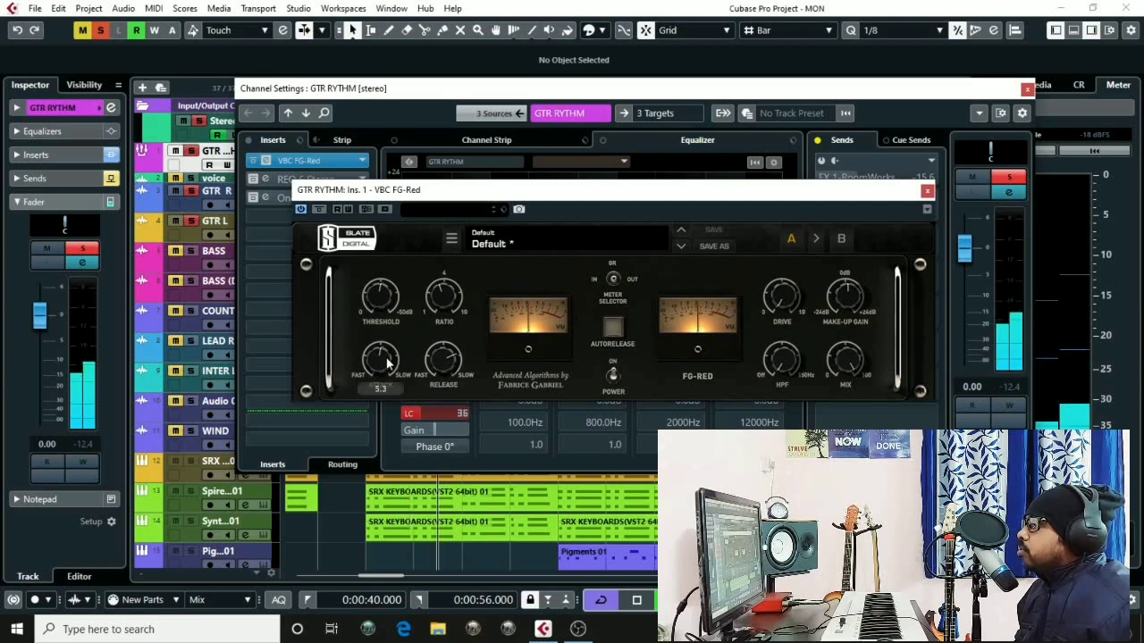
{"action": "left_click_drag", "start_coordinate": [386, 357], "coordinate": [379, 464]}
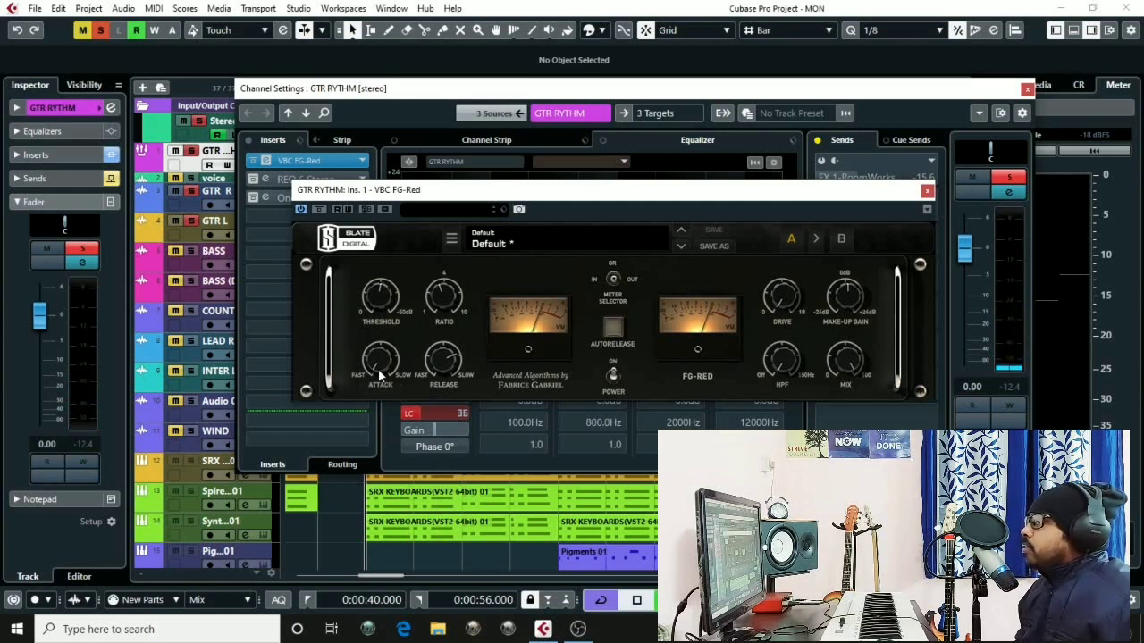
{"action": "left_click_drag", "start_coordinate": [443, 363], "coordinate": [450, 357]}
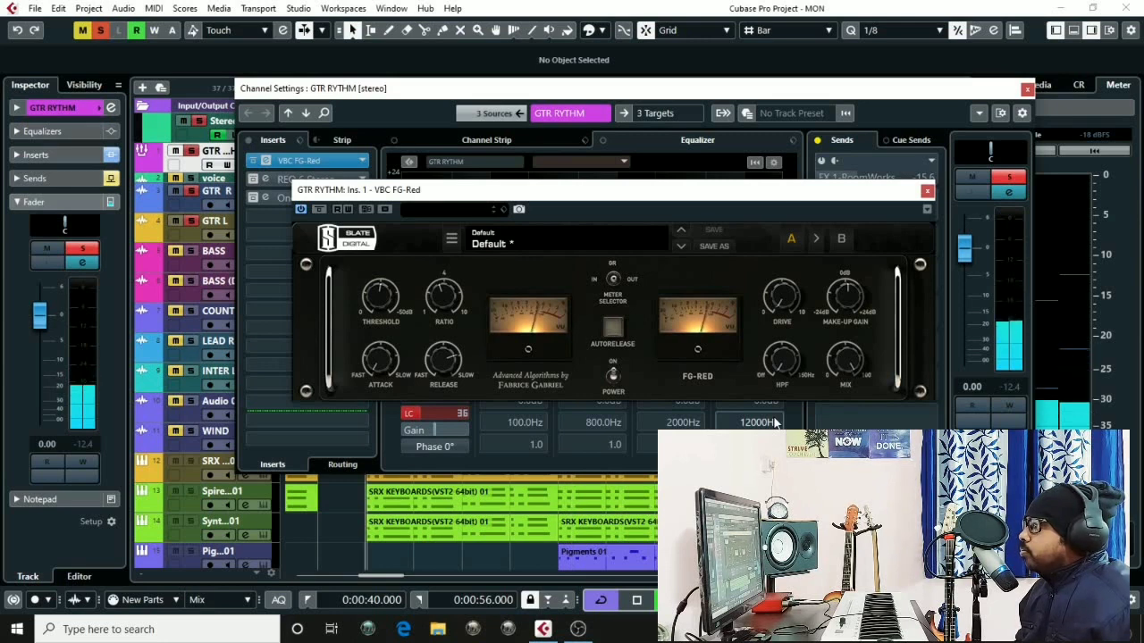
{"action": "left_click", "coordinate": [927, 193]}
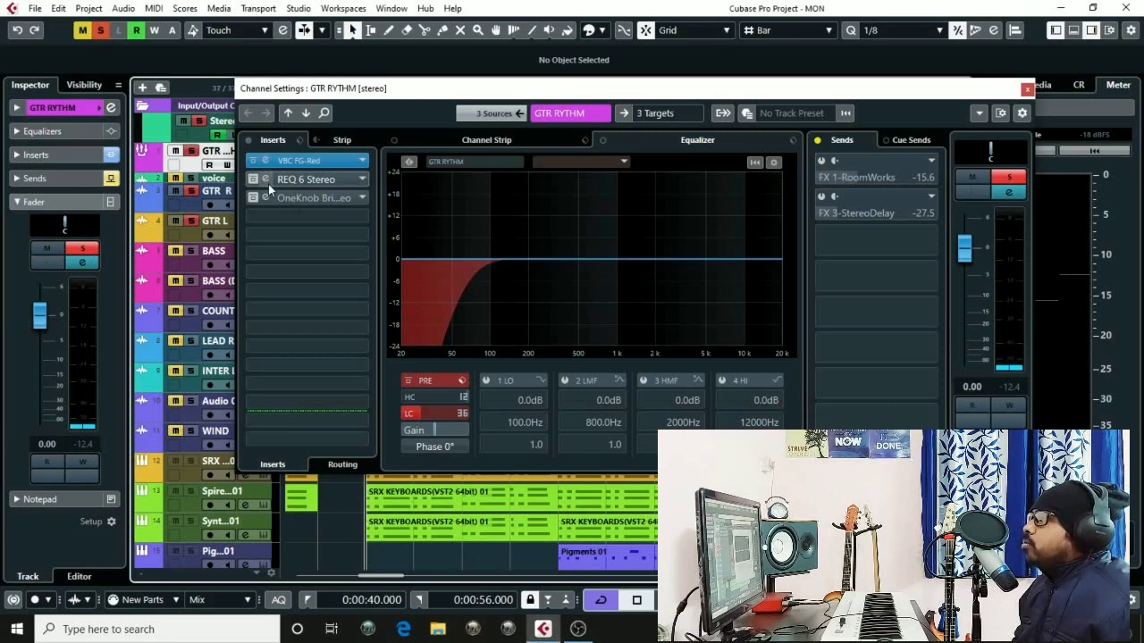
Open the REQ 6 Stereo insert's editor on the rhythm guitar channel and start playback
{"action": "left_click", "coordinate": [268, 185]}
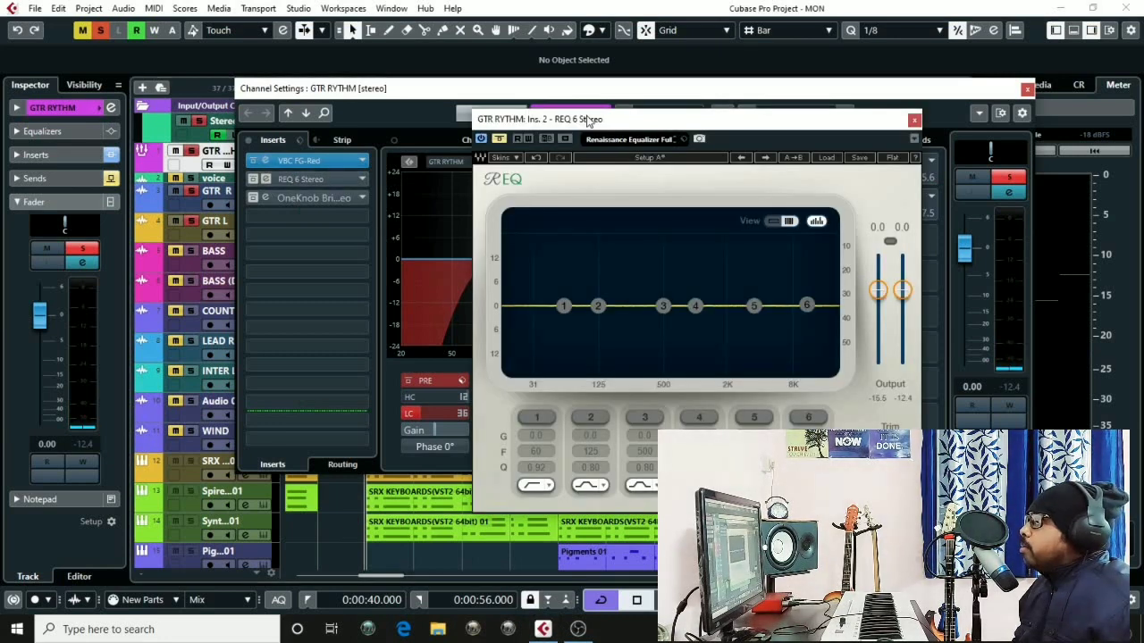
{"action": "left_click_drag", "start_coordinate": [587, 121], "coordinate": [491, 113]}
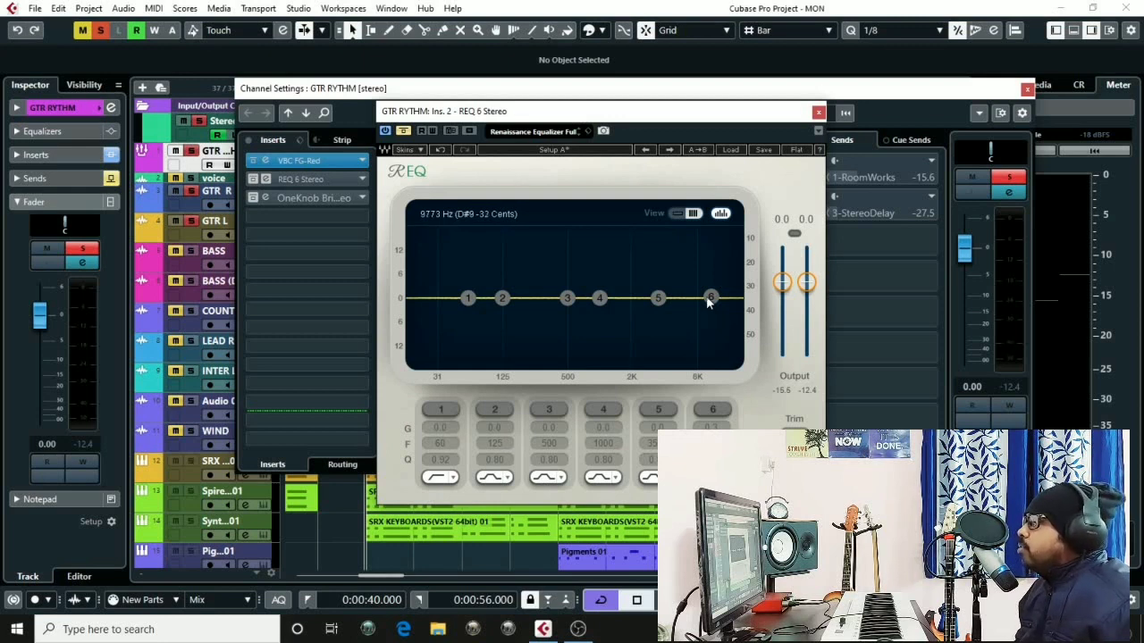
{"action": "left_click_drag", "start_coordinate": [553, 118], "coordinate": [580, 121]}
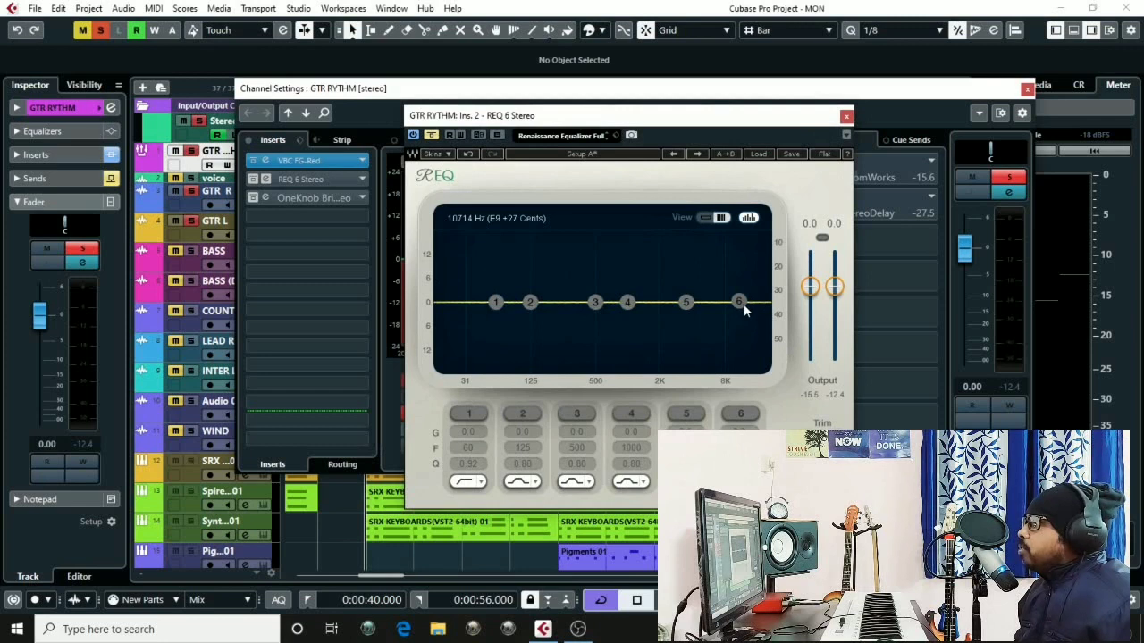
{"action": "left_click_drag", "start_coordinate": [623, 122], "coordinate": [613, 122]}
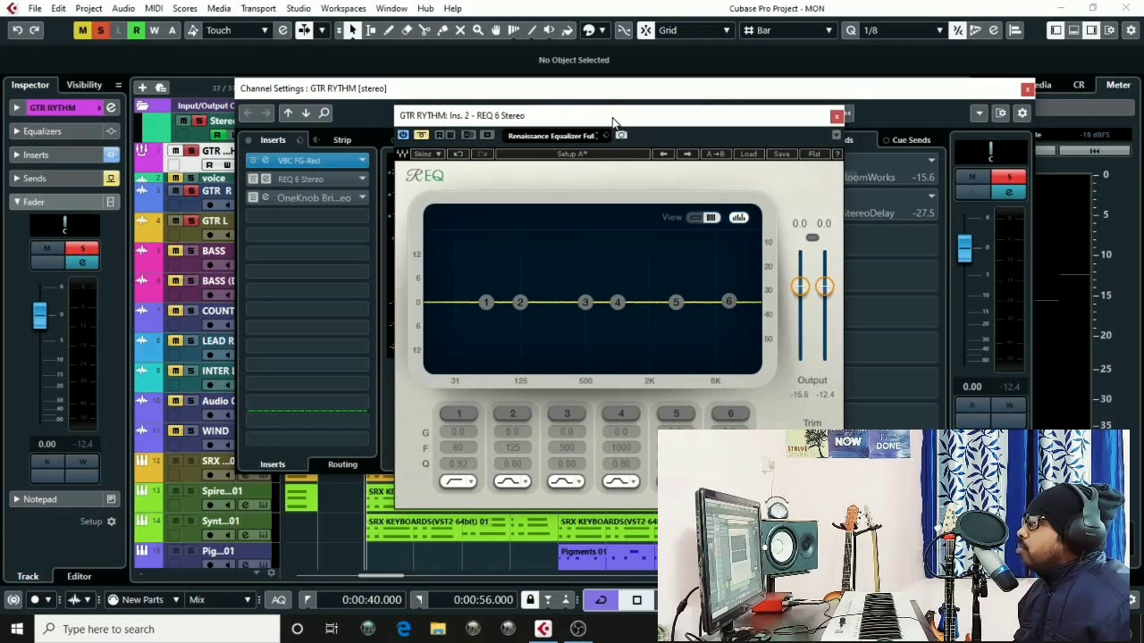
{"action": "key", "text": "space"}
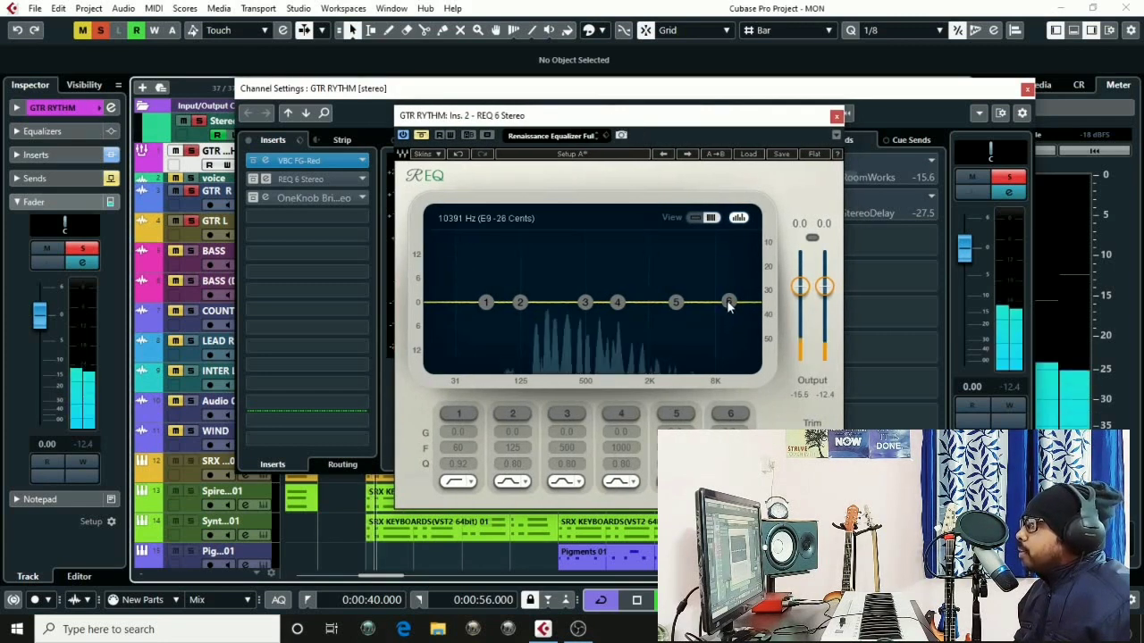
Boost REQ band 6 around 9 kHz by raising its shelf, then close the REQ editor
{"action": "left_click", "coordinate": [728, 302]}
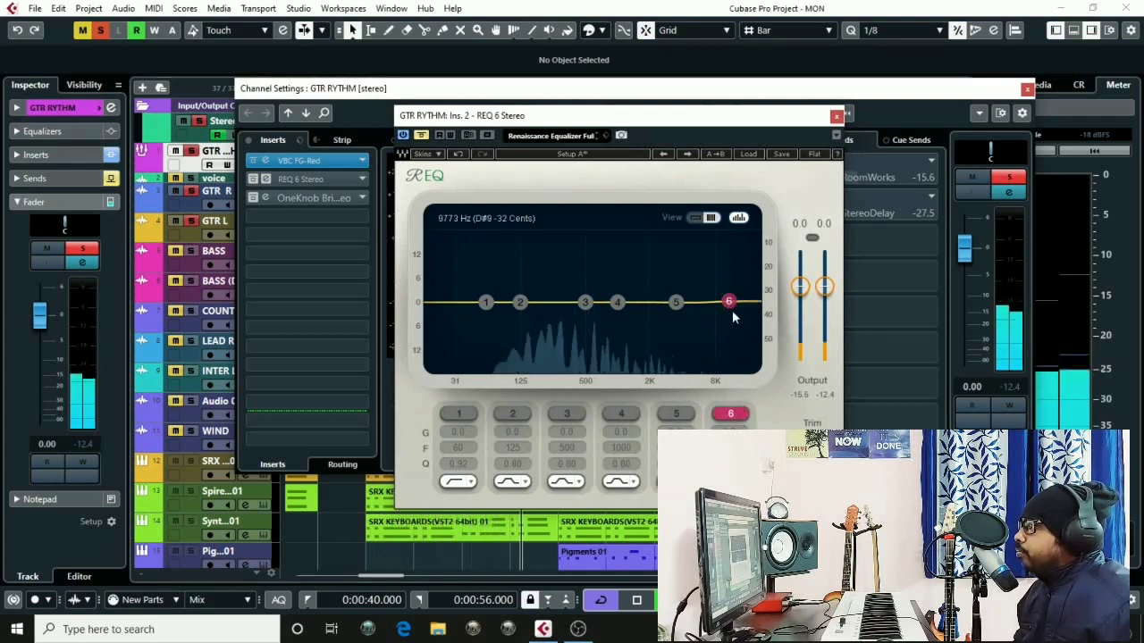
{"action": "left_click_drag", "start_coordinate": [729, 302], "coordinate": [701, 294]}
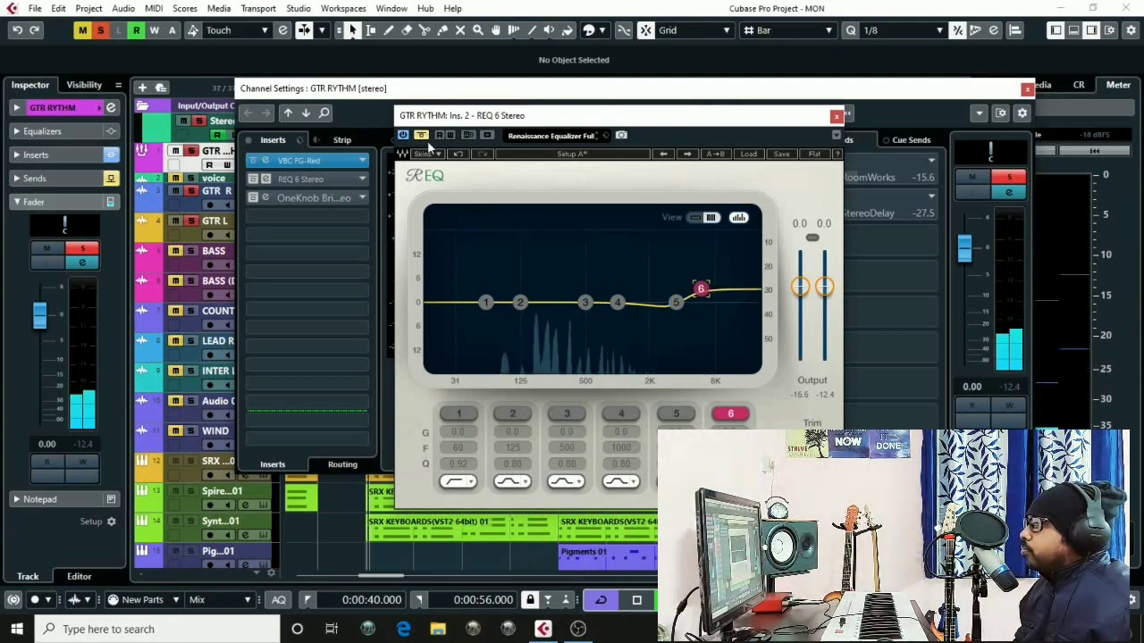
{"action": "left_click", "coordinate": [426, 139]}
{"action": "left_click_drag", "start_coordinate": [699, 294], "coordinate": [703, 288]}
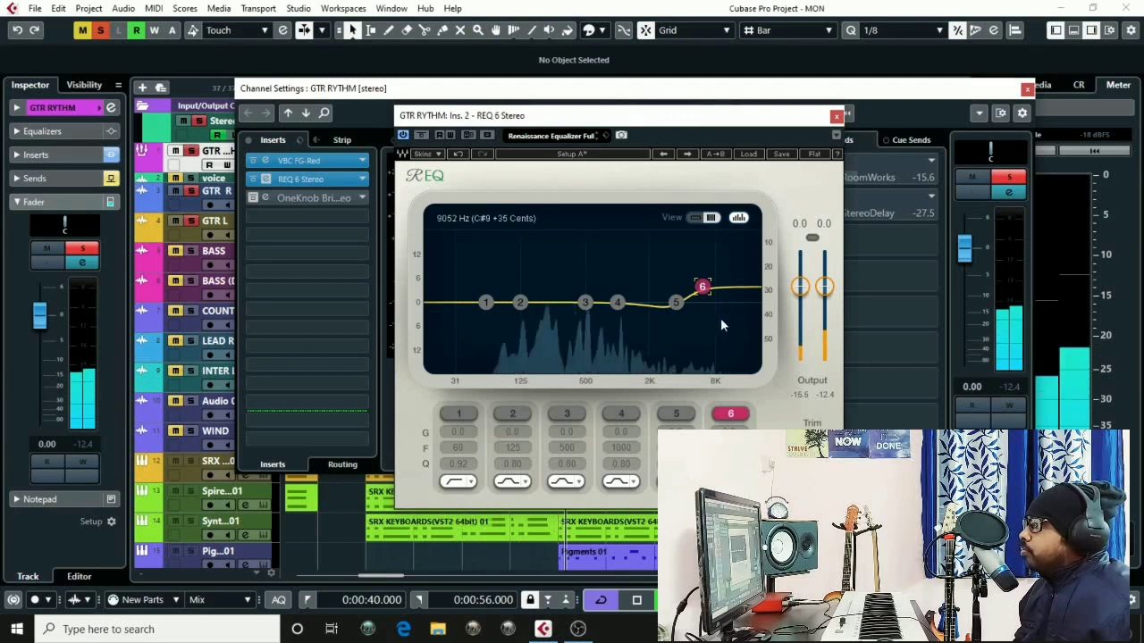
{"action": "left_click_drag", "start_coordinate": [702, 287], "coordinate": [692, 288]}
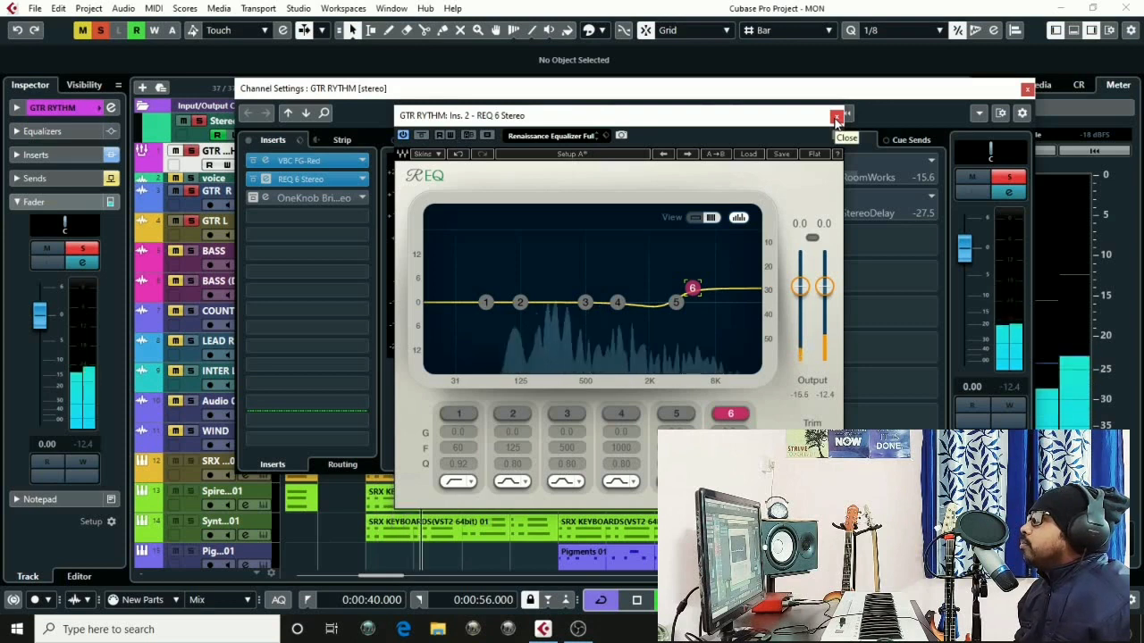
{"action": "left_click", "coordinate": [836, 116]}
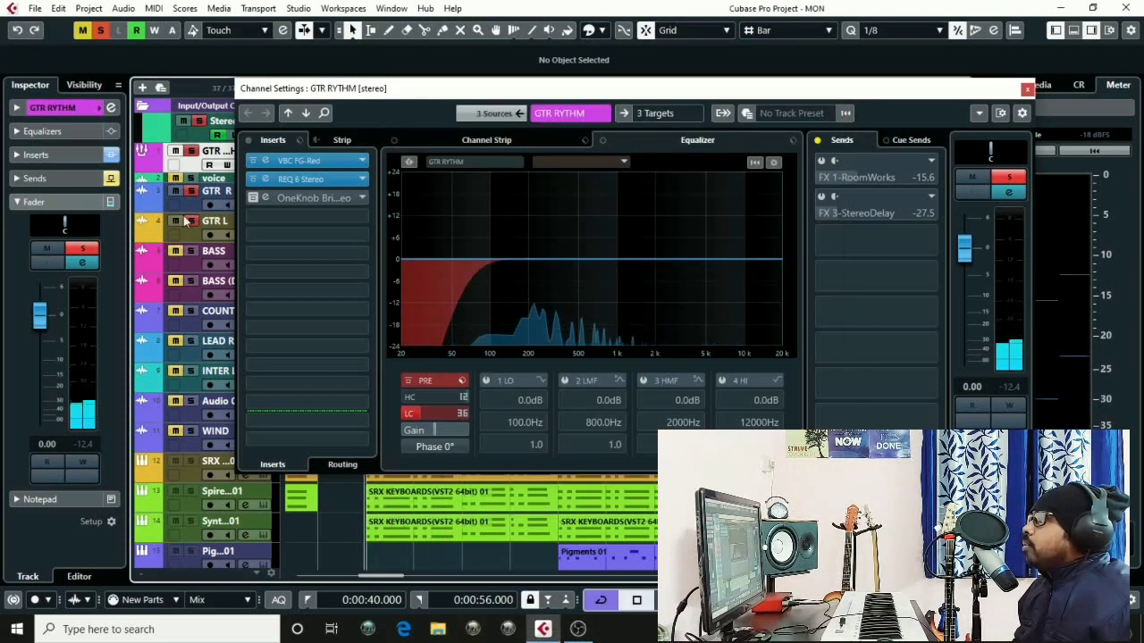
Open the OneKnob Brighter insert's editor and start playback to audition it
{"action": "double_click", "coordinate": [264, 199]}
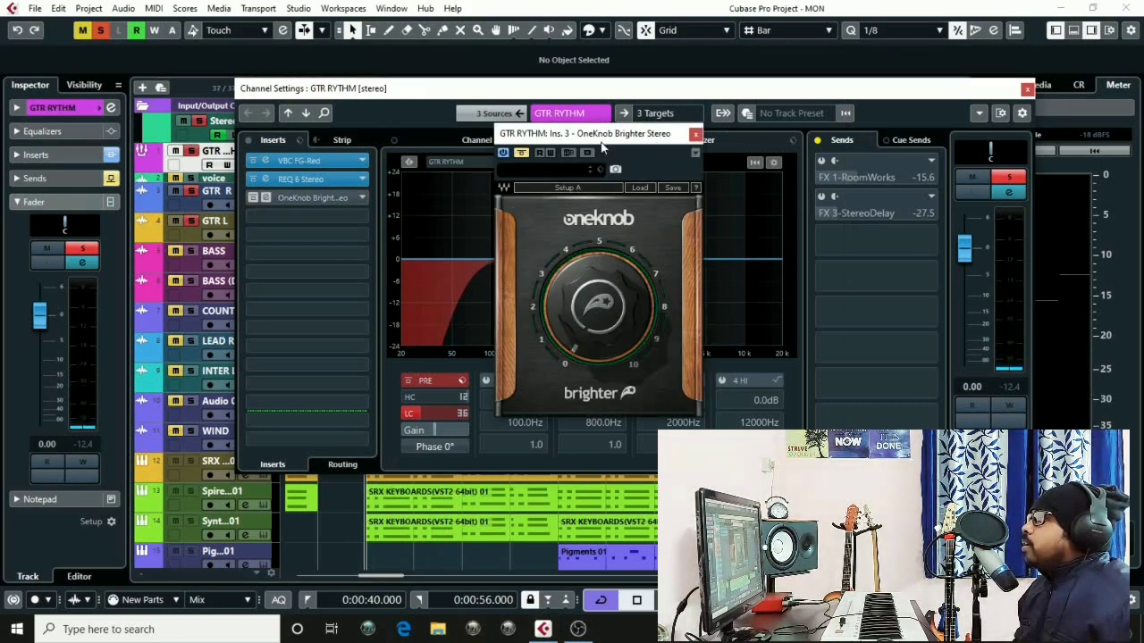
{"action": "left_click_drag", "start_coordinate": [591, 136], "coordinate": [651, 135]}
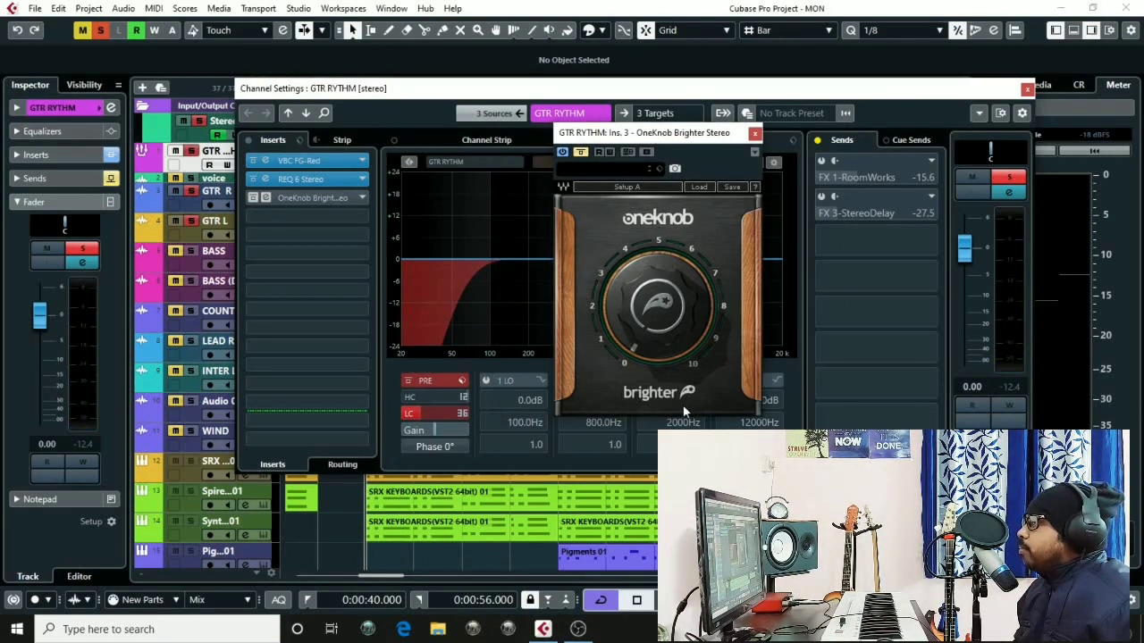
{"action": "left_click_drag", "start_coordinate": [661, 138], "coordinate": [601, 143]}
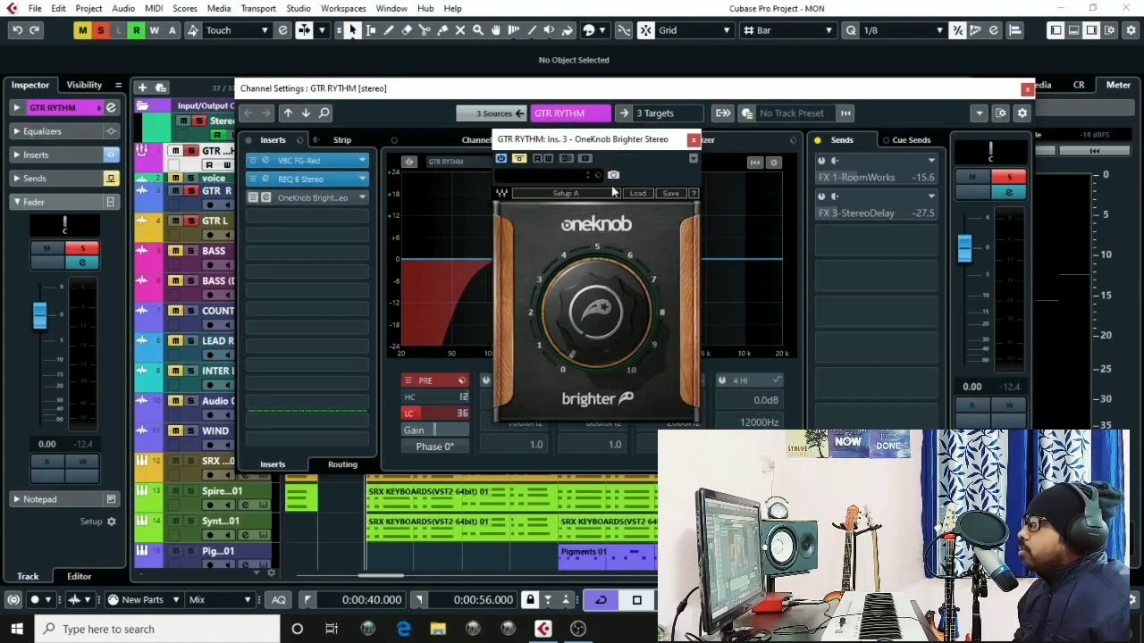
{"action": "left_click", "coordinate": [264, 198]}
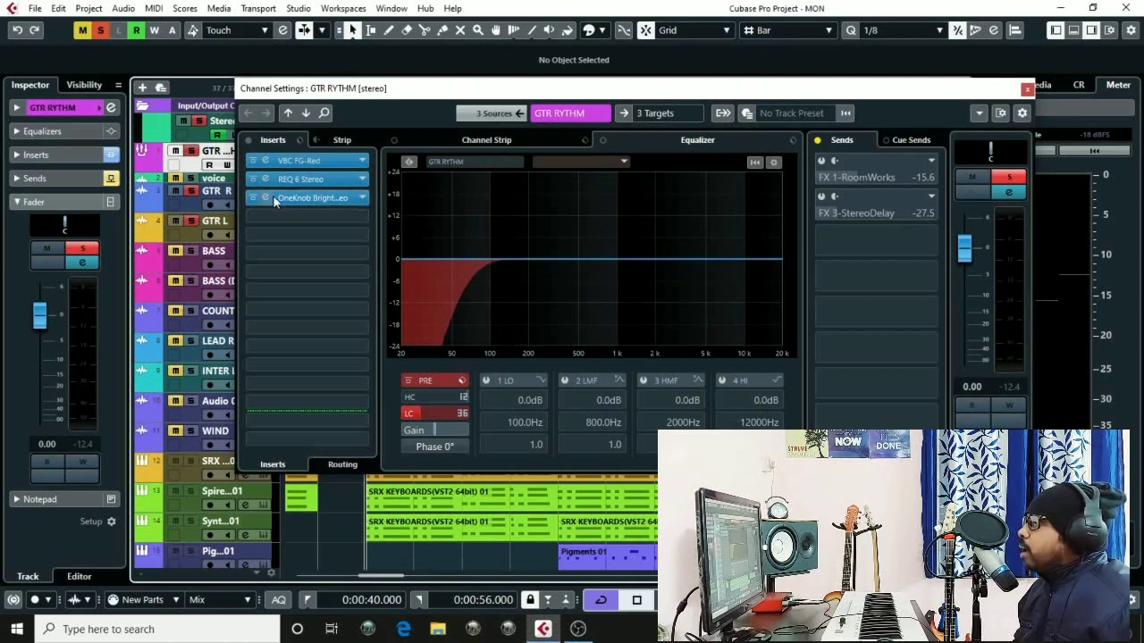
{"action": "left_click_drag", "start_coordinate": [578, 146], "coordinate": [599, 156]}
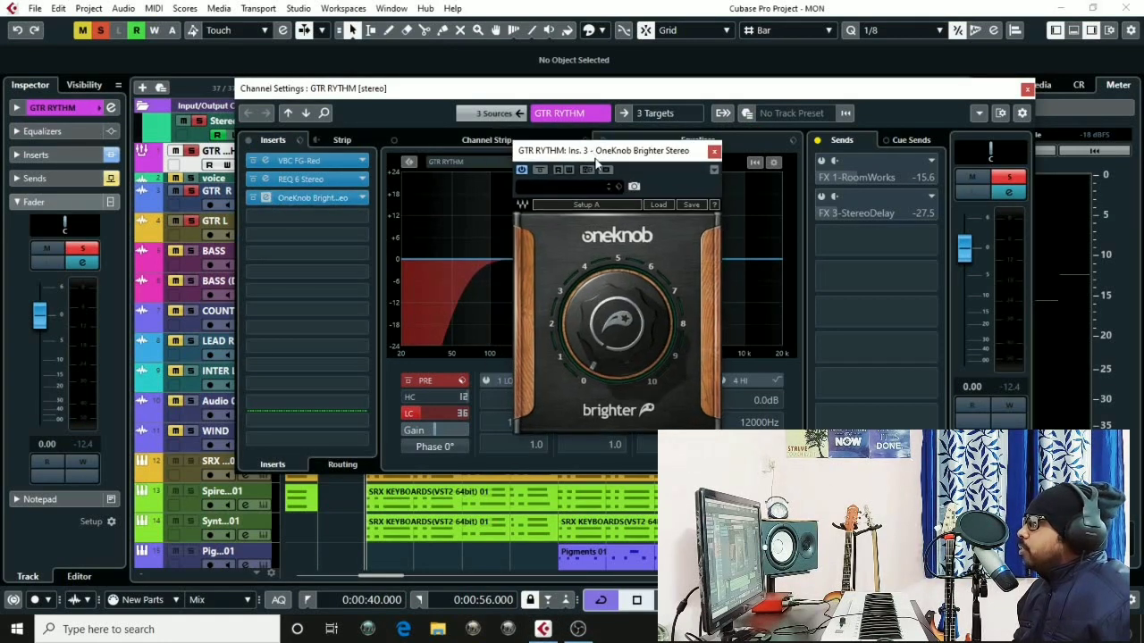
{"action": "key", "text": "space"}
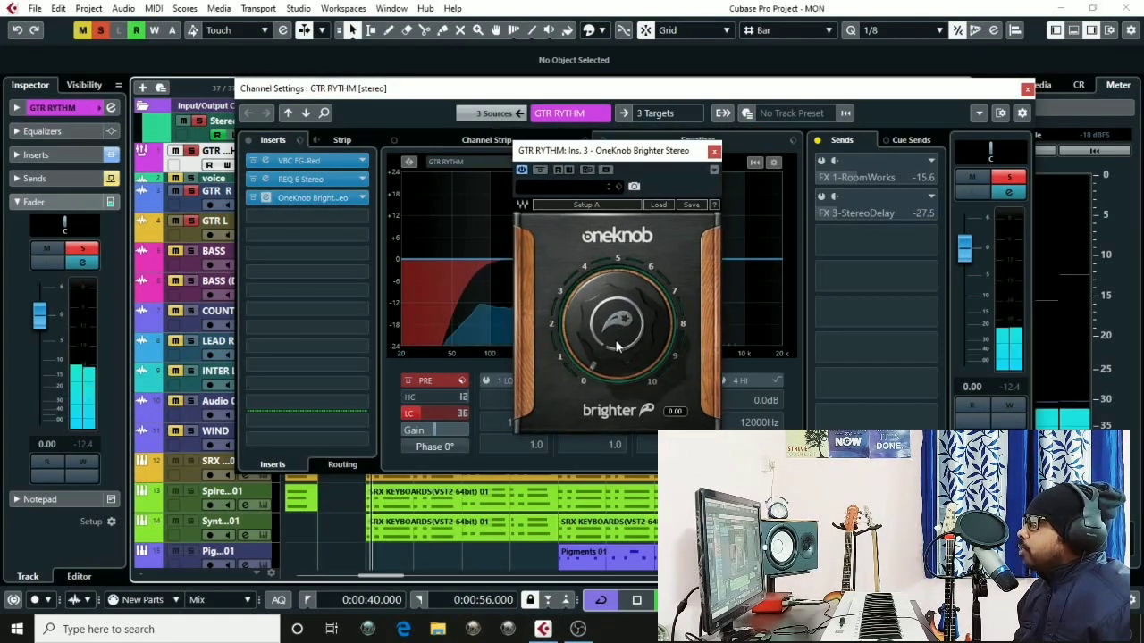
Turn the OneKnob Brighter knob up to about 3.6, compare with the plugin toggled, then close the editor
{"action": "left_click_drag", "start_coordinate": [616, 346], "coordinate": [617, 295]}
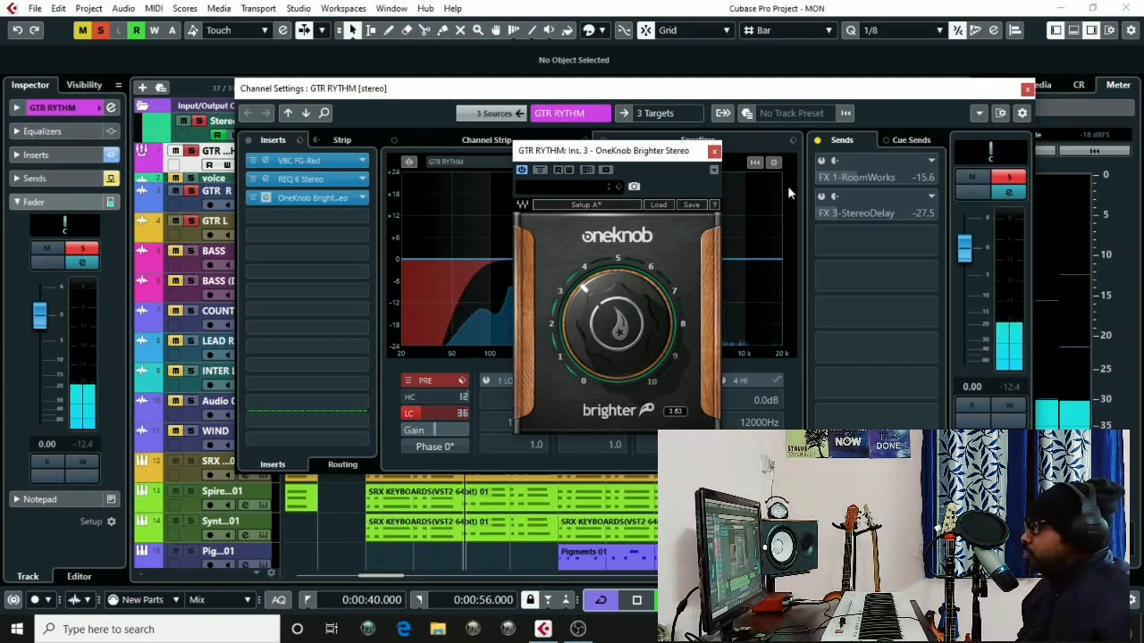
{"action": "left_click", "coordinate": [540, 170]}
{"action": "left_click_drag", "start_coordinate": [614, 158], "coordinate": [622, 152]}
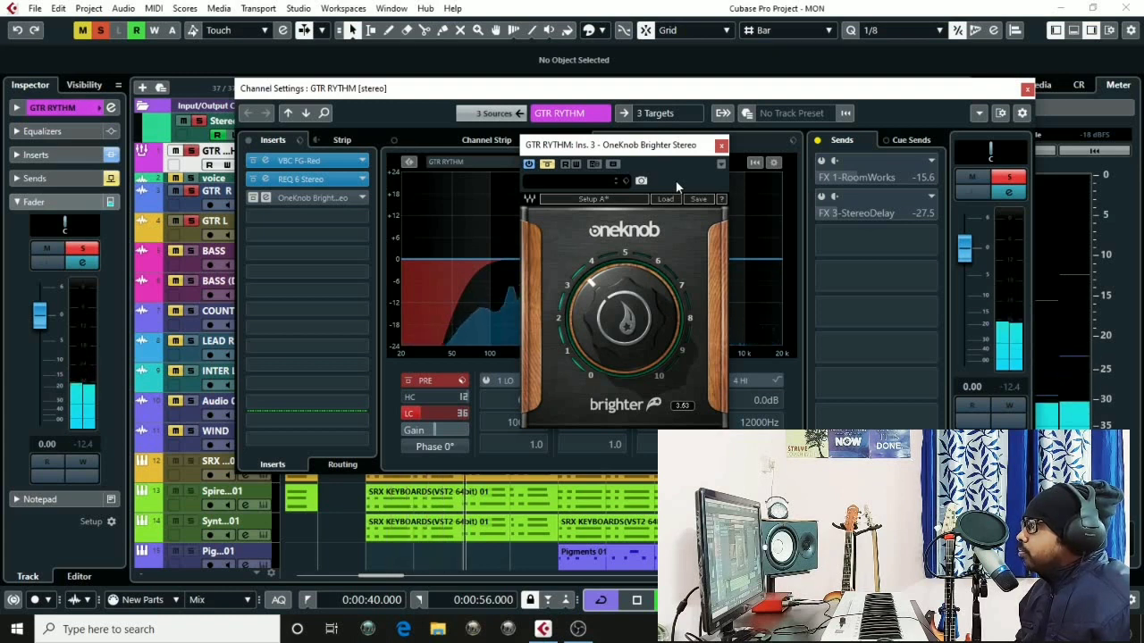
{"action": "left_click", "coordinate": [548, 167]}
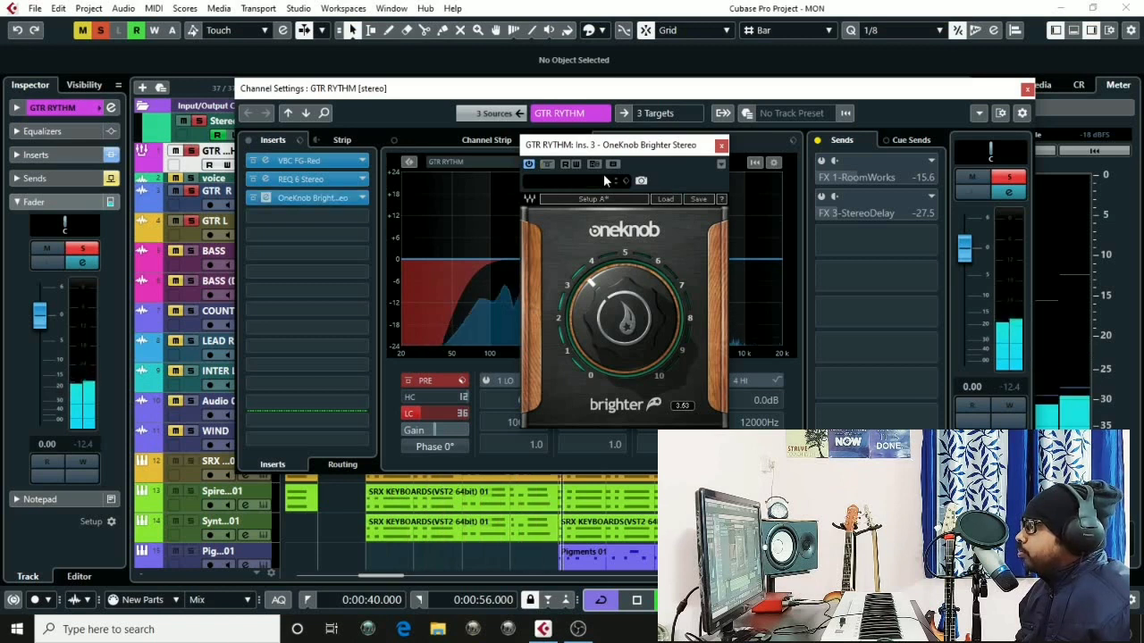
{"action": "left_click", "coordinate": [722, 147]}
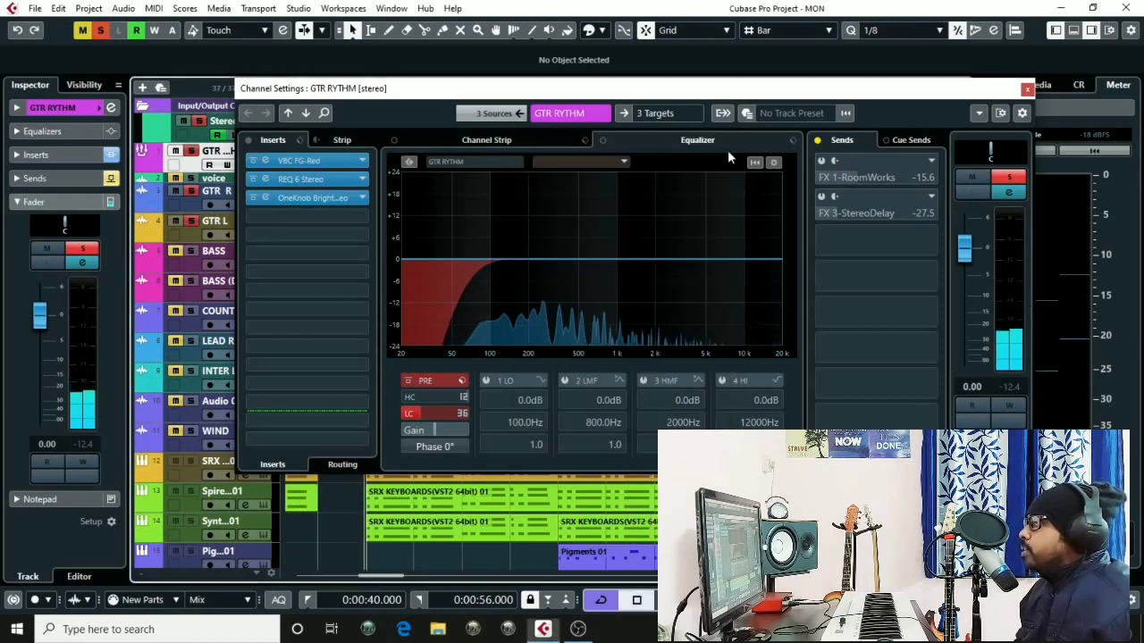
Toggle the channel sends bypass on and off while auditioning playback
{"action": "left_click_drag", "start_coordinate": [520, 93], "coordinate": [520, 113]}
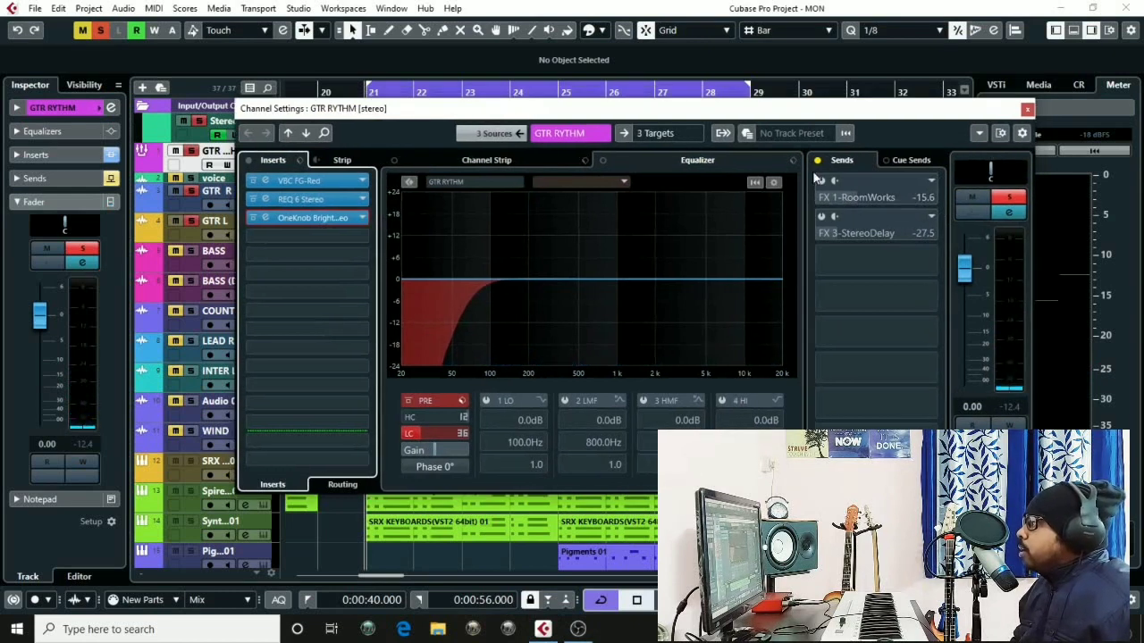
{"action": "left_click_drag", "start_coordinate": [625, 113], "coordinate": [589, 113]}
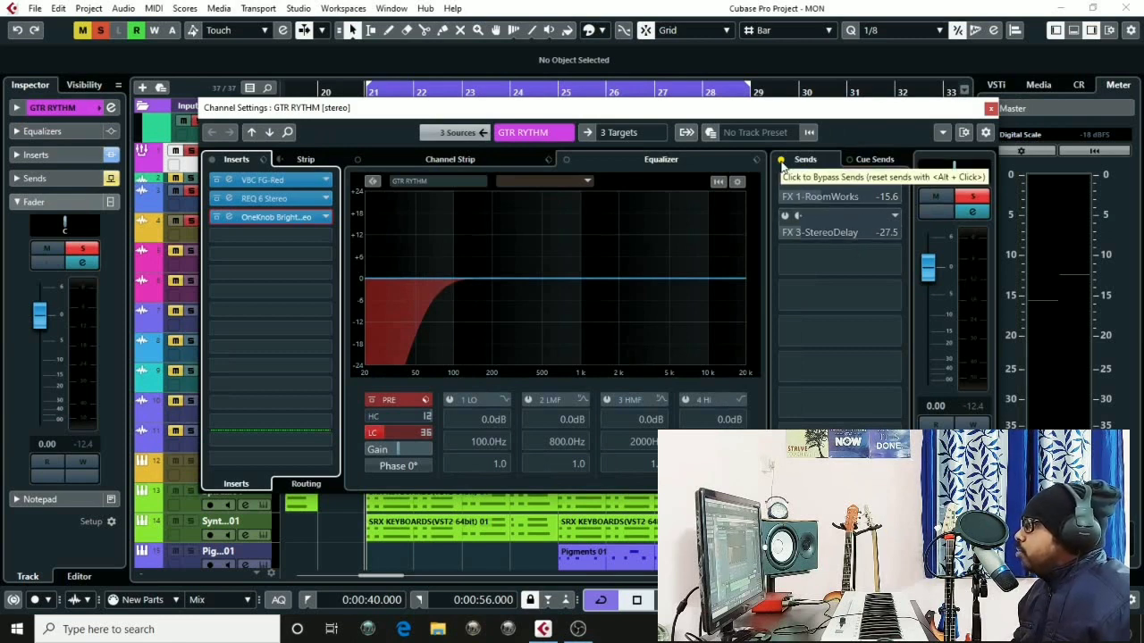
{"action": "left_click", "coordinate": [781, 162]}
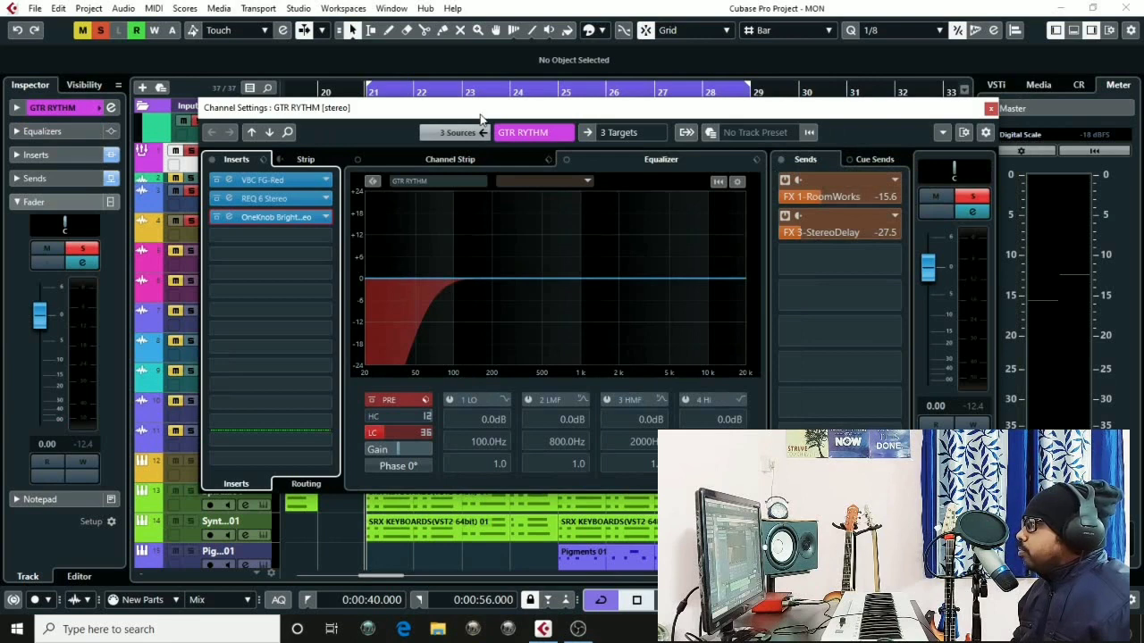
{"action": "left_click_drag", "start_coordinate": [481, 111], "coordinate": [487, 109]}
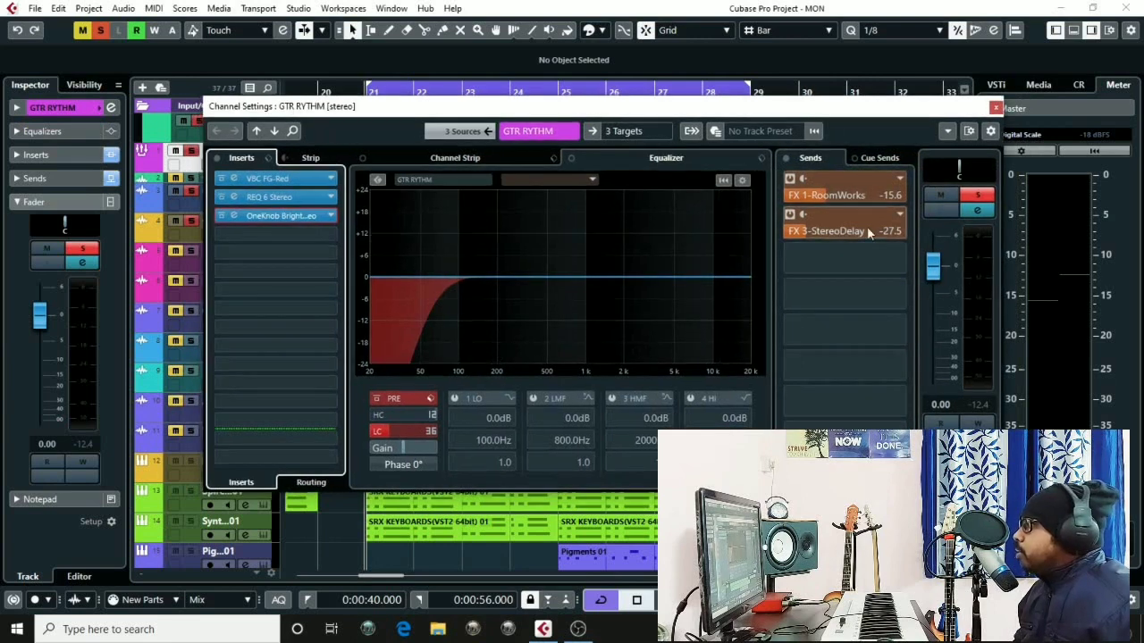
{"action": "key", "text": "space"}
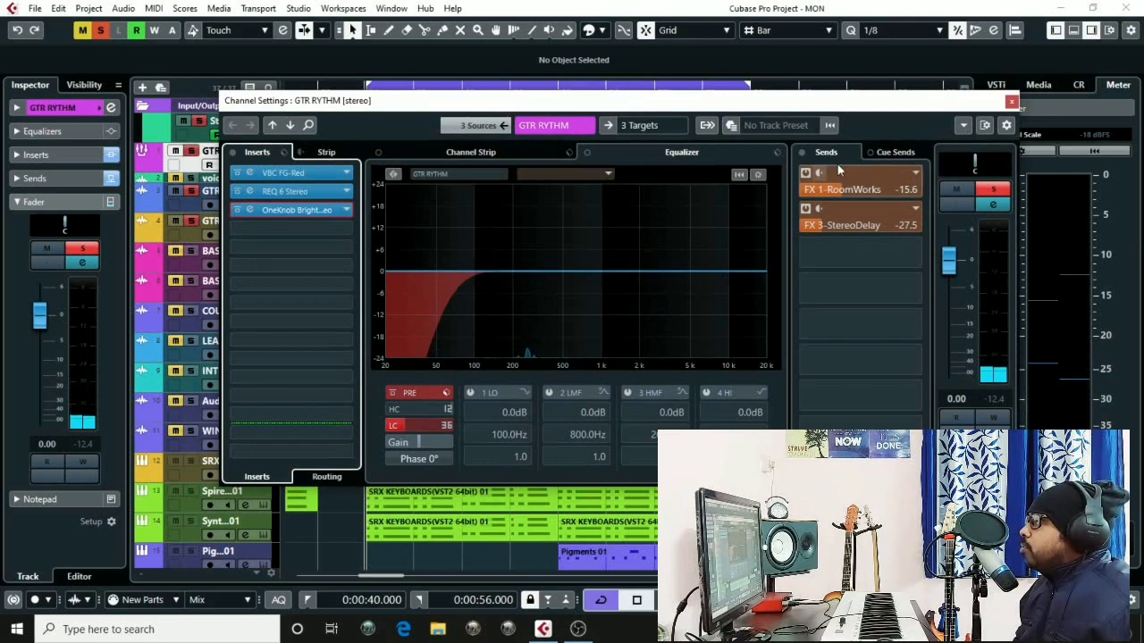
{"action": "left_click", "coordinate": [804, 155]}
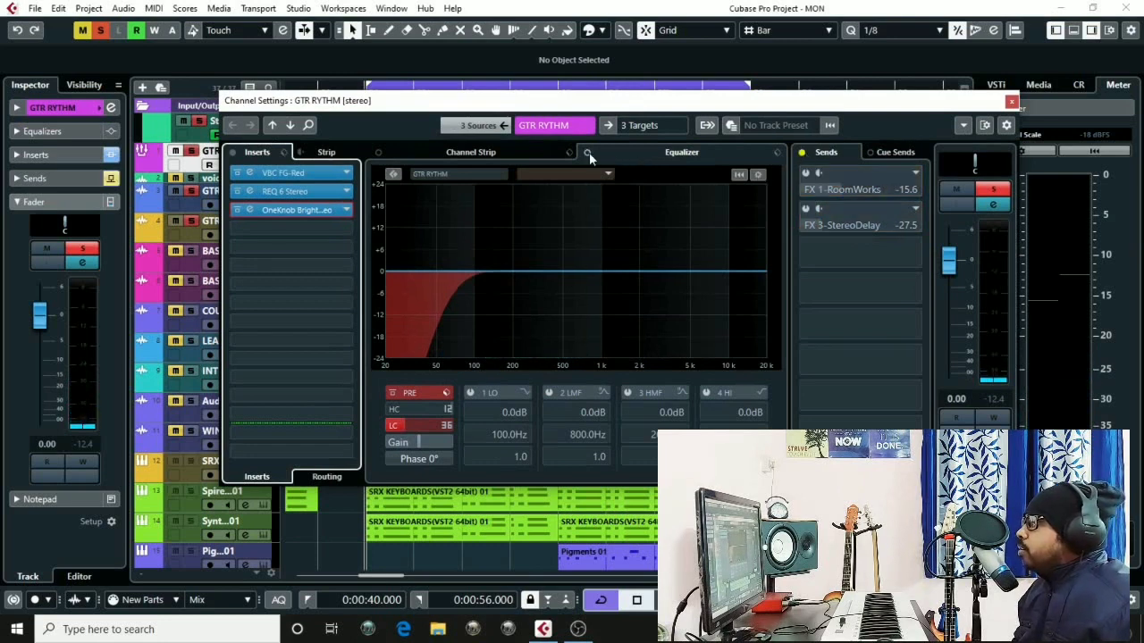
Bypass the channel inserts and sends together for comparison, then re-enable the inserts
{"action": "left_click", "coordinate": [233, 152]}
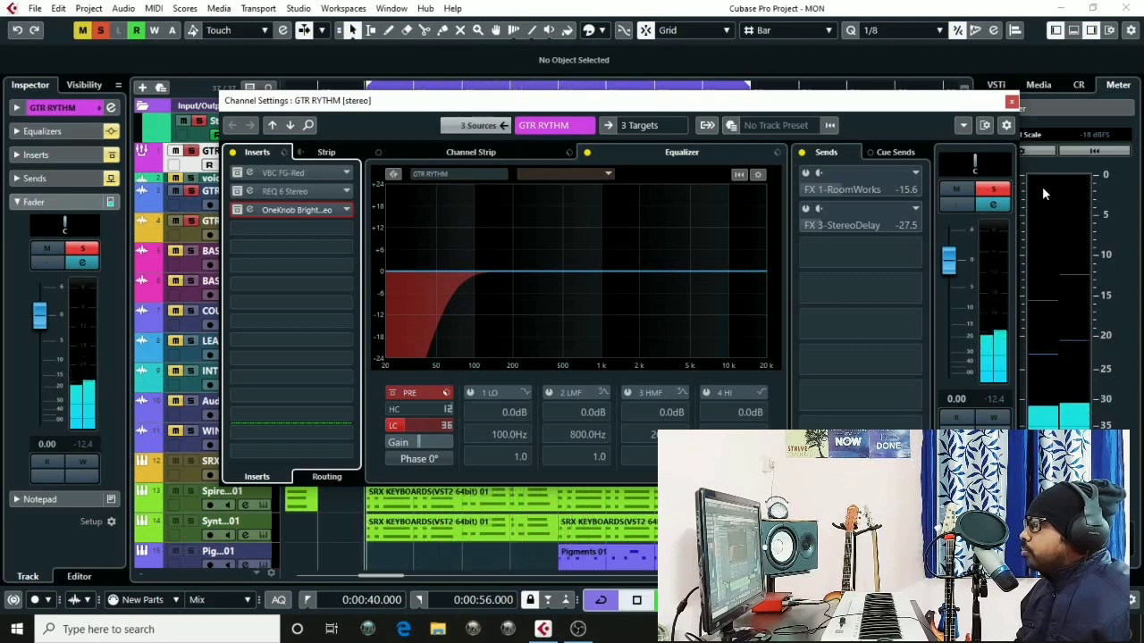
{"action": "left_click", "coordinate": [802, 152]}
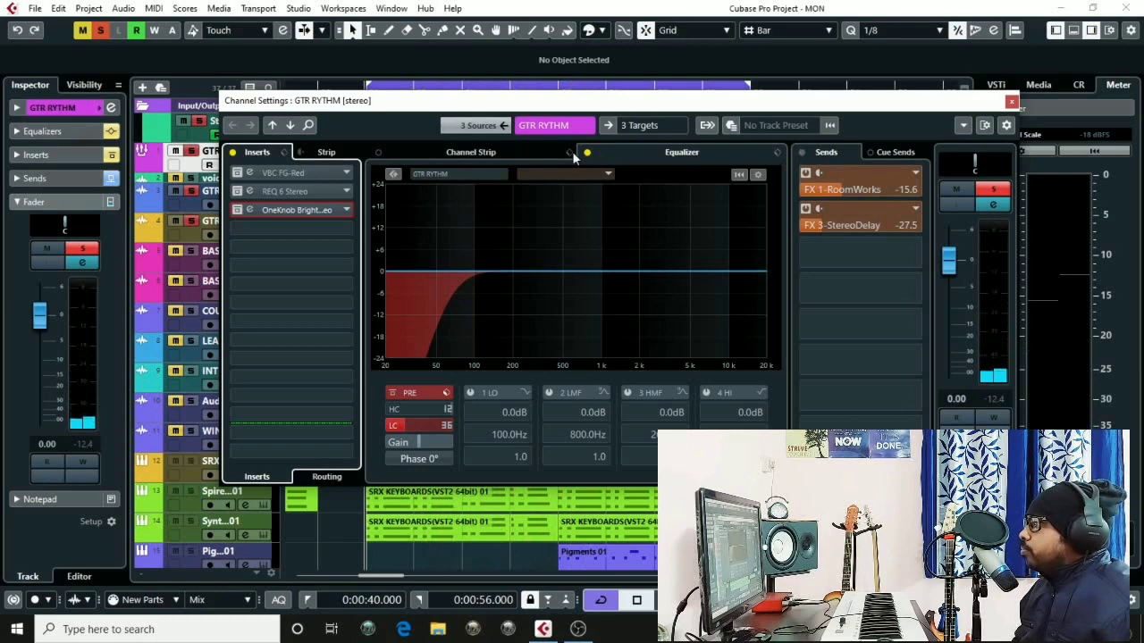
{"action": "left_click", "coordinate": [232, 154]}
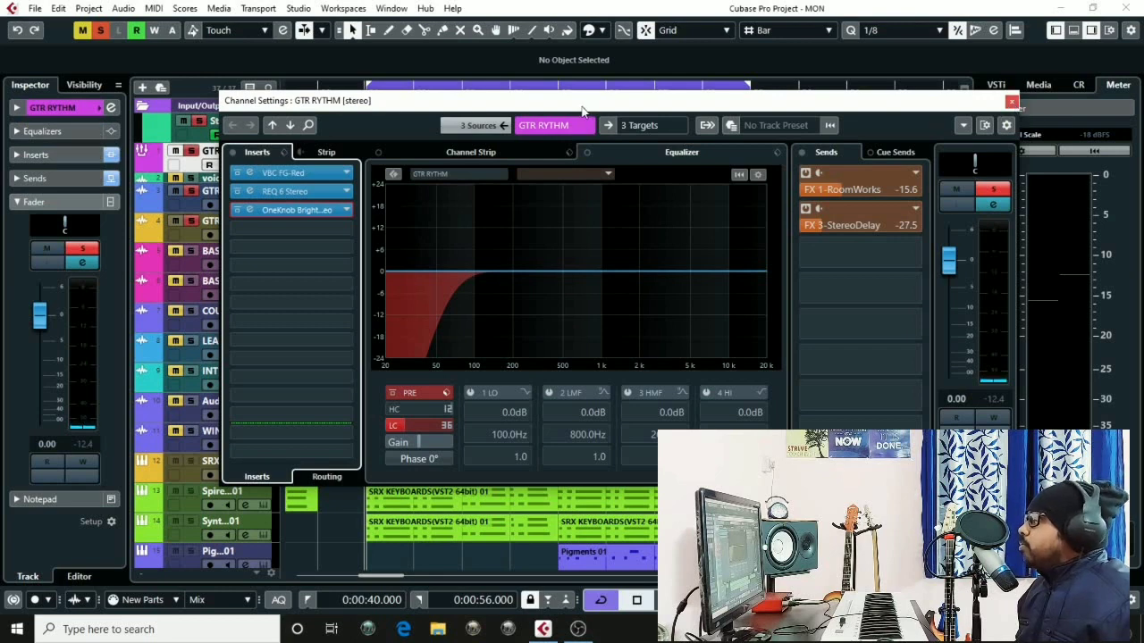
{"action": "left_click_drag", "start_coordinate": [623, 105], "coordinate": [586, 114]}
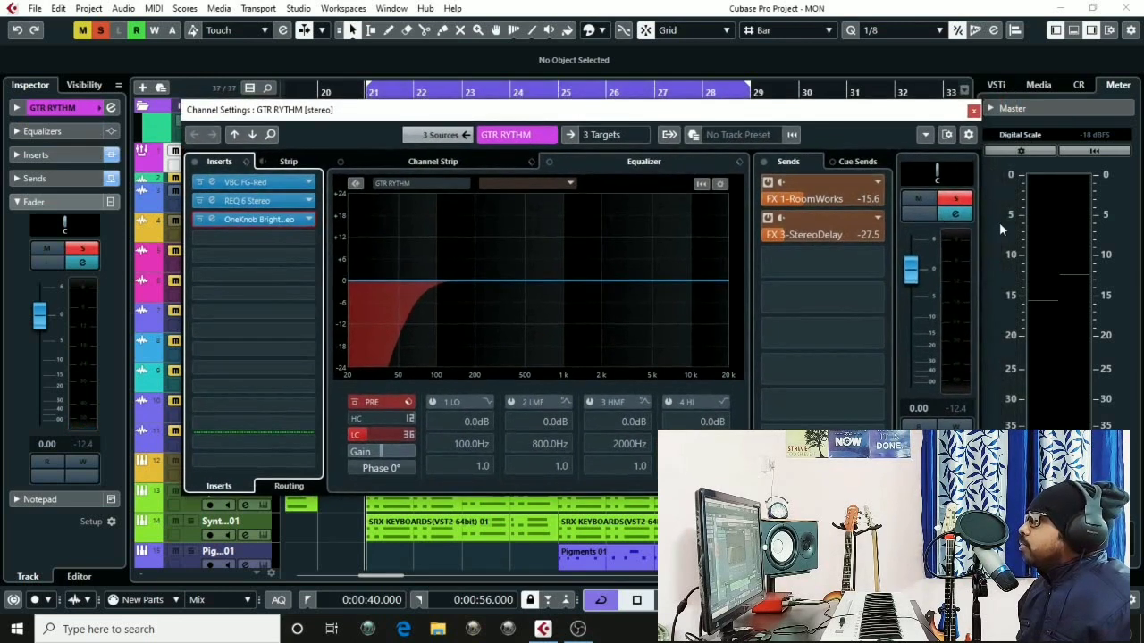